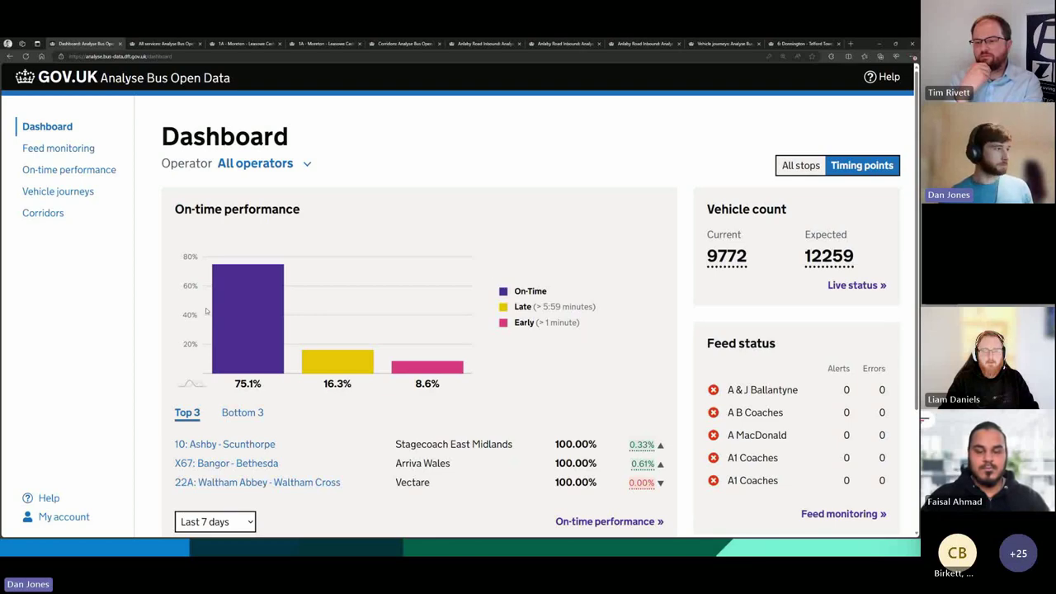
# Scroll the all-operators dashboard showing 75.1% on time and 9772 of 12259 vehicles running.
pyautogui.scroll(-3, 206, 310)
# Open the all-services On-time performance page: 6,330,335 departures, 75.08% on time, 16–22 Jan 2024.
pyautogui.scroll(3, 148, 239)
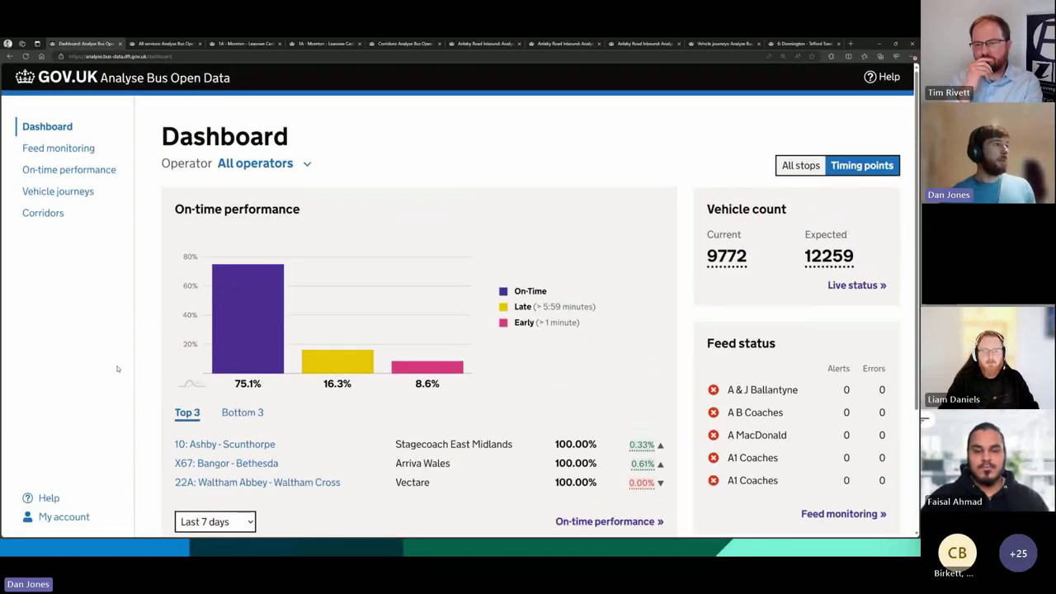
pyautogui.click(97, 169)
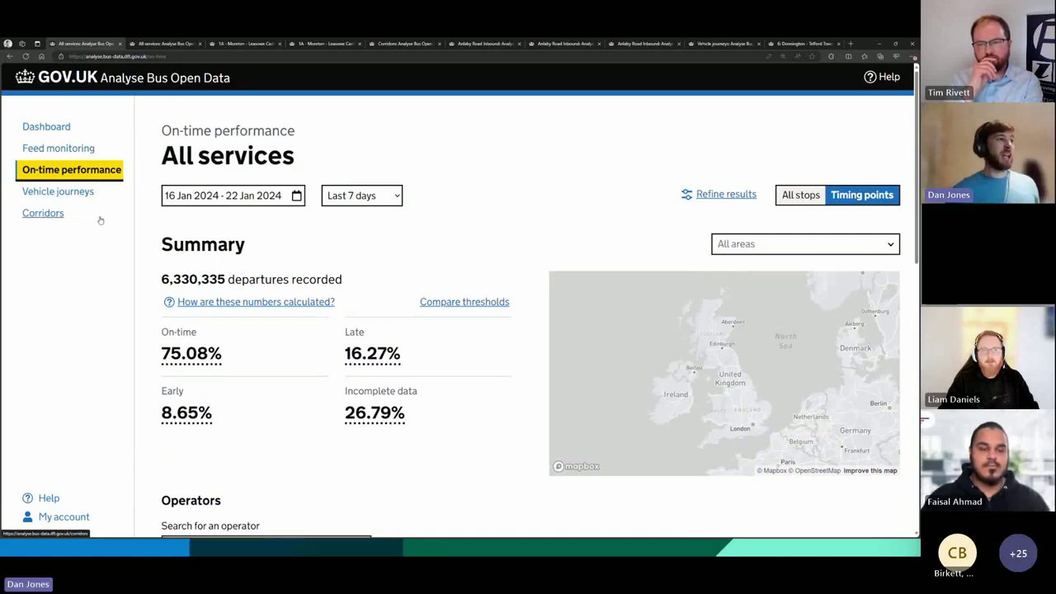
pyautogui.click(296, 196)
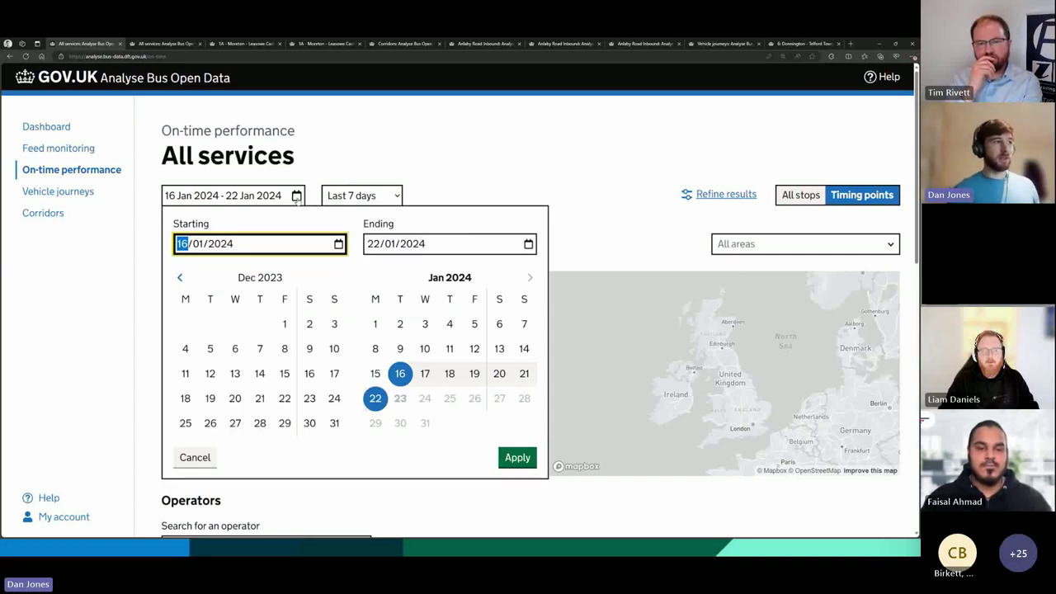
pyautogui.click(296, 196)
pyautogui.click(340, 196)
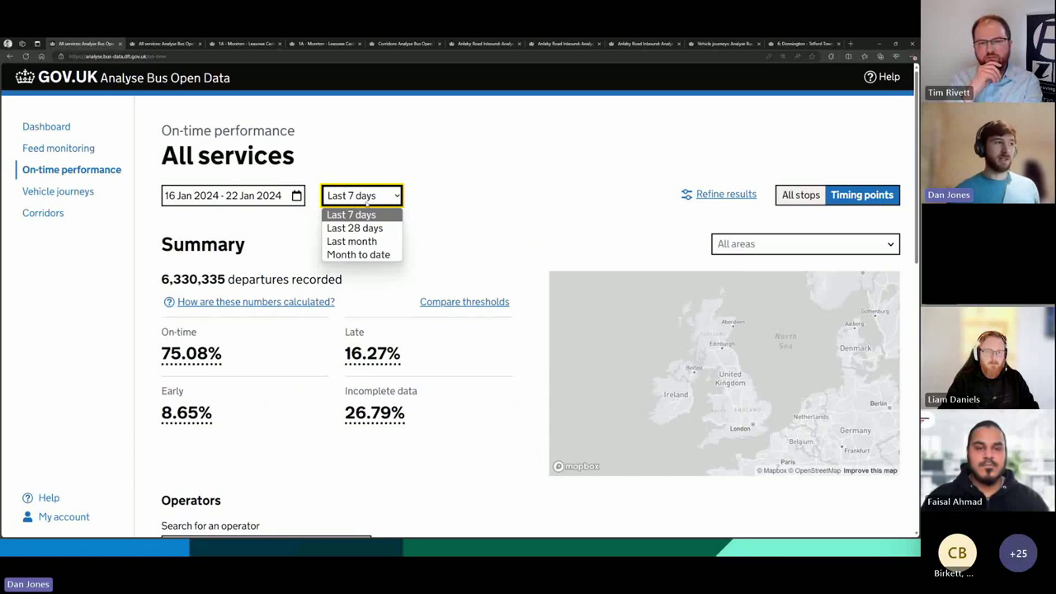
pyautogui.click(367, 203)
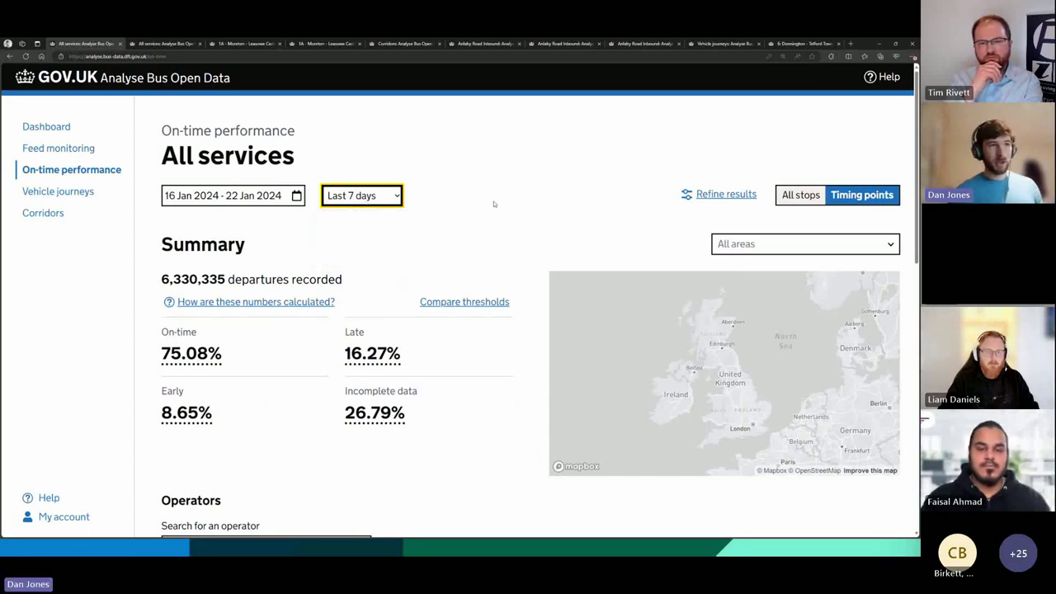
pyautogui.click(537, 236)
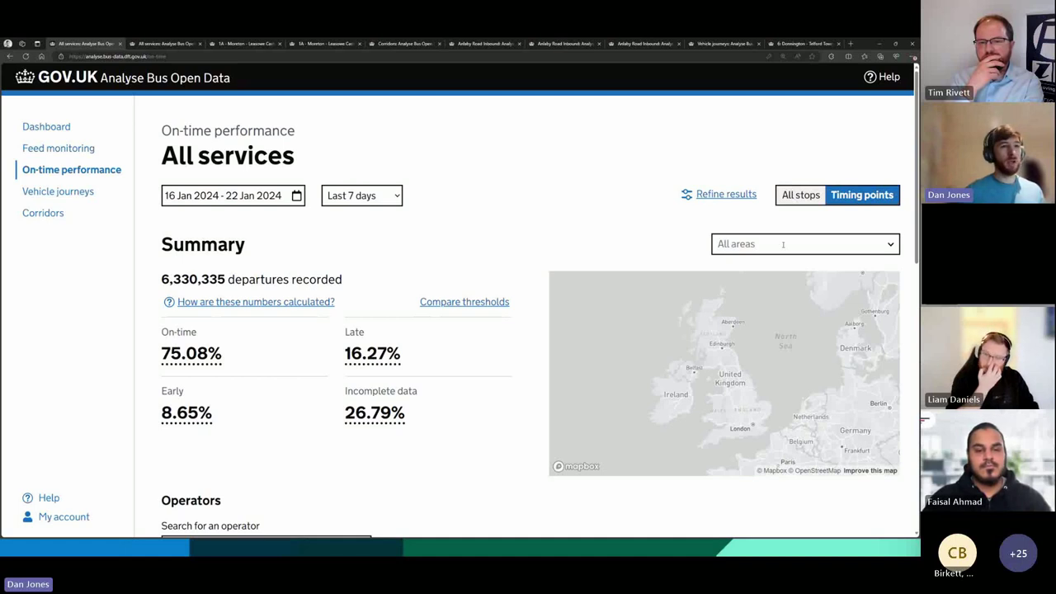
pyautogui.click(889, 249)
pyautogui.scroll(-3, 812, 322)
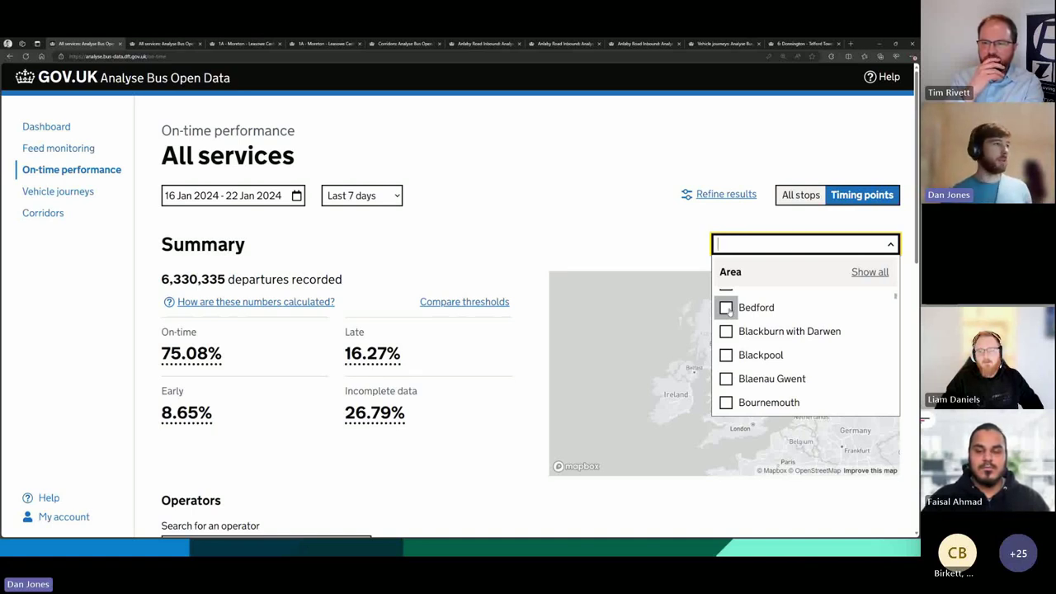
pyautogui.click(565, 201)
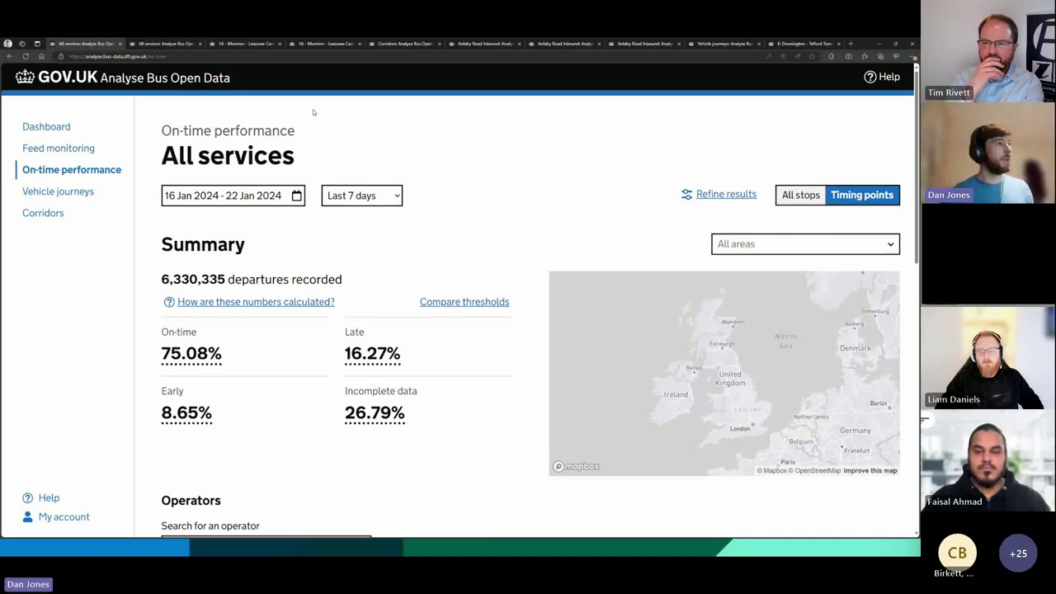
pyautogui.scroll(-3, 429, 301)
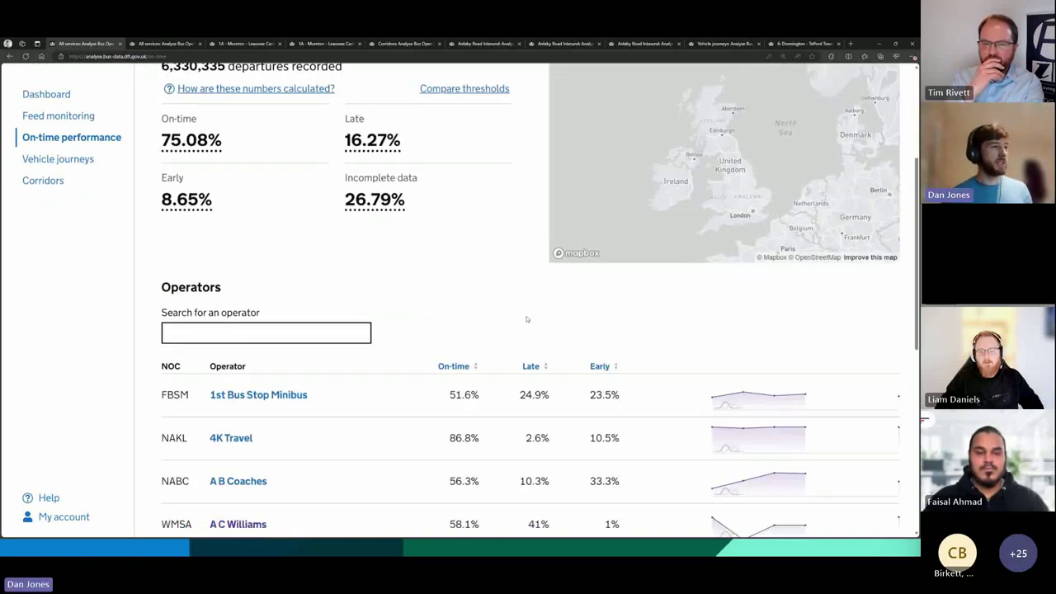
# Bring up the 15–30 Nov 2023 timeline: 87.22% on time, 10.16% late, 2.62% early.
pyautogui.click(350, 327)
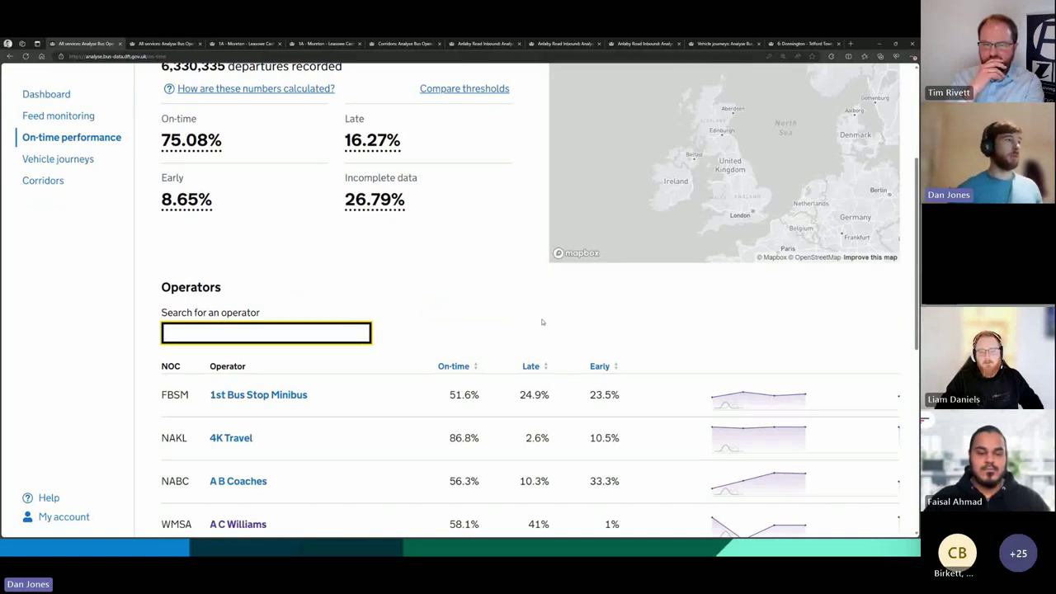
pyautogui.click(173, 45)
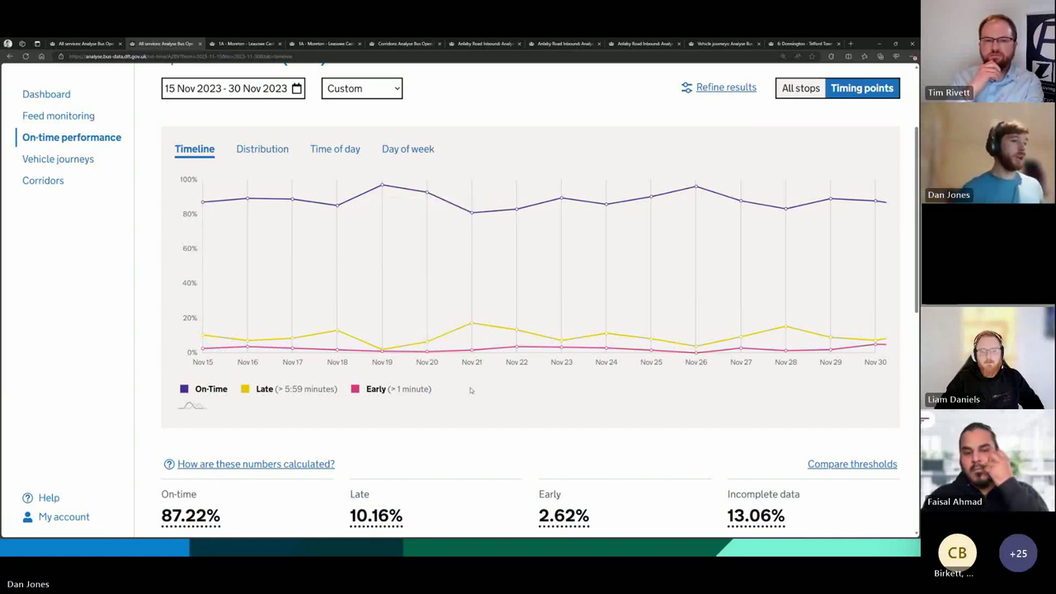
pyautogui.scroll(-1, 304, 365)
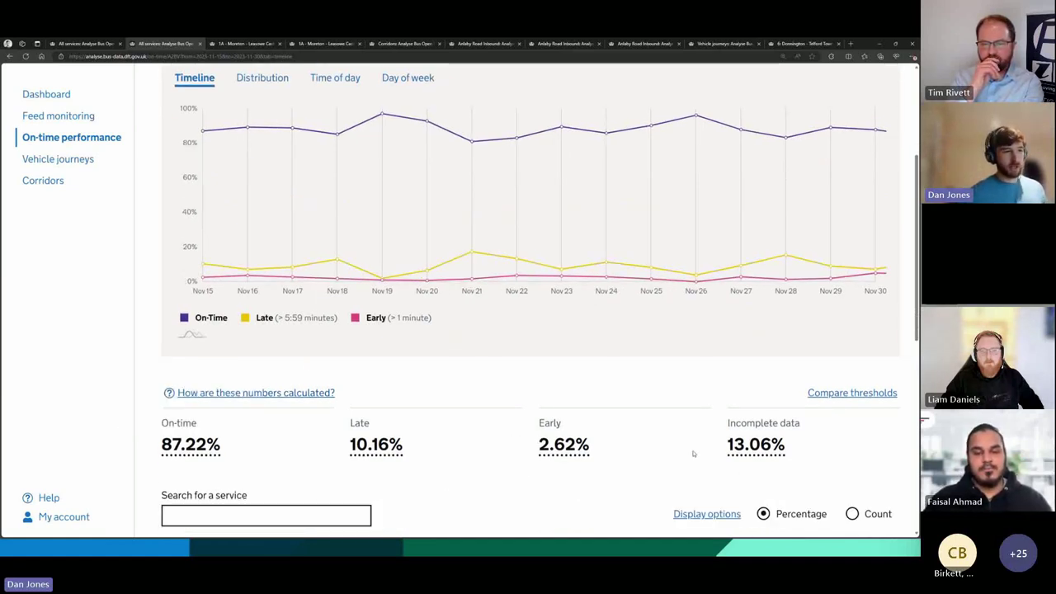
pyautogui.moveTo(780, 444)
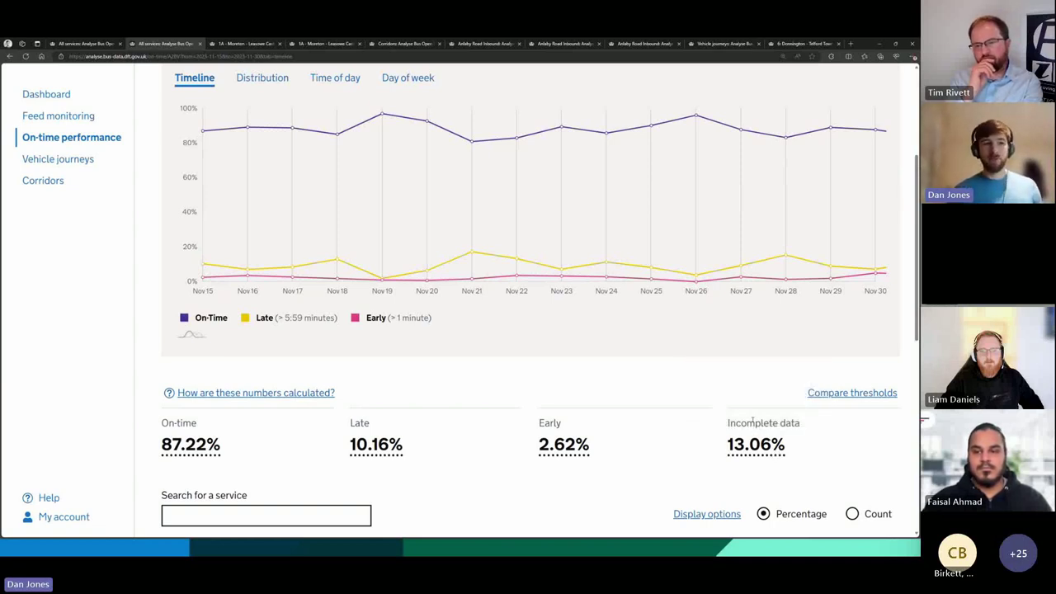
pyautogui.click(852, 393)
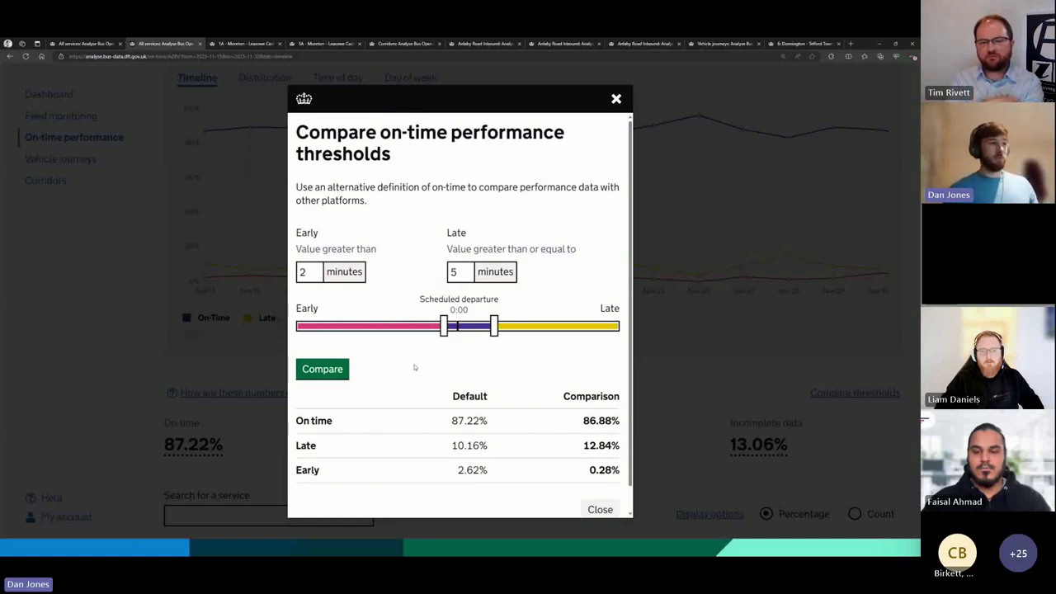
pyautogui.click(315, 272)
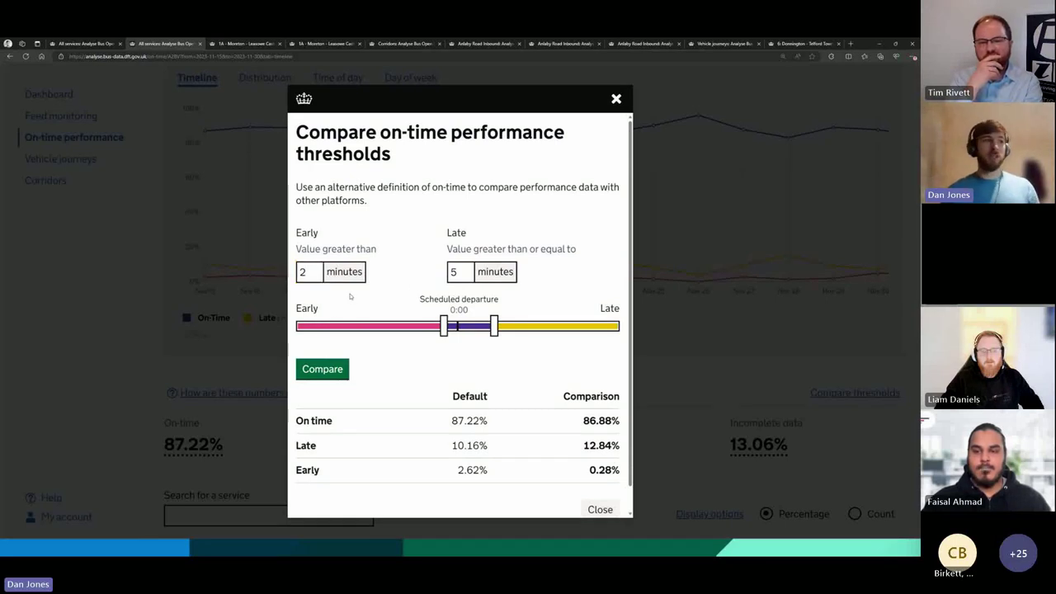
pyautogui.press('Tab')
pyautogui.click(407, 280)
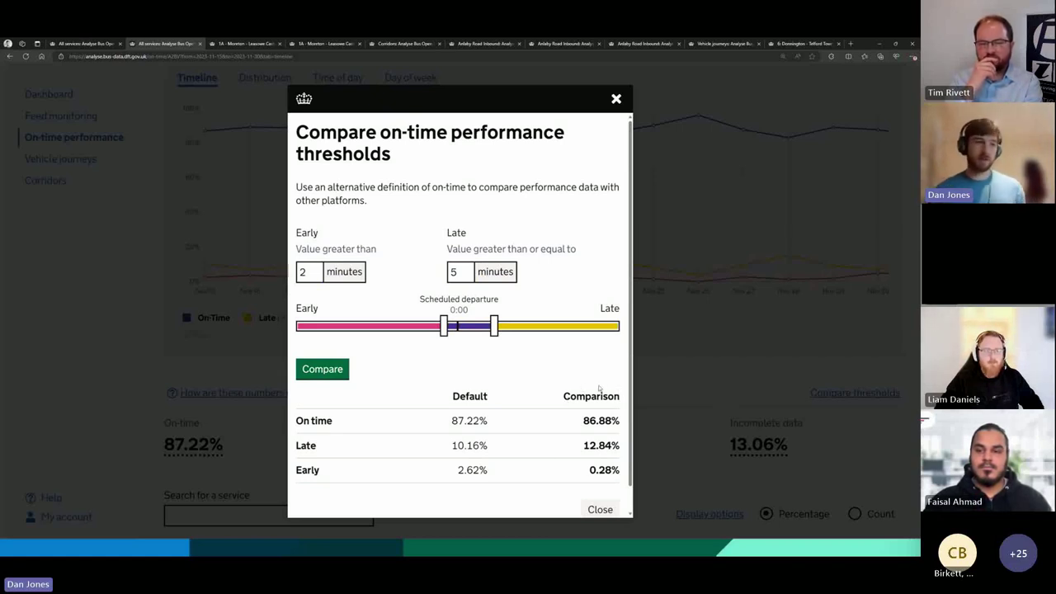
pyautogui.scroll(-1, 606, 393)
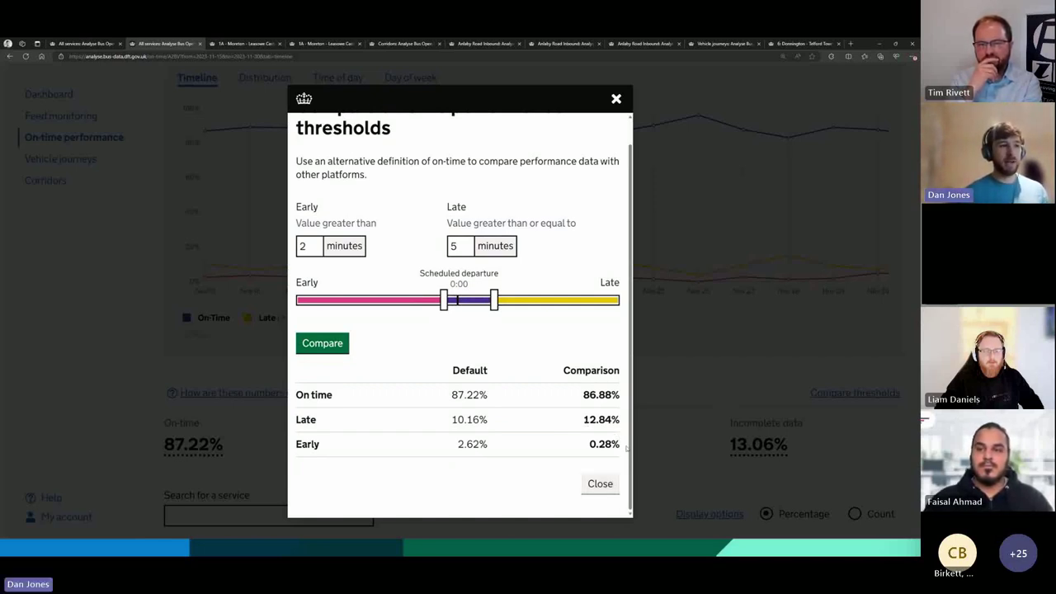
pyautogui.click(612, 483)
pyautogui.scroll(2, 609, 387)
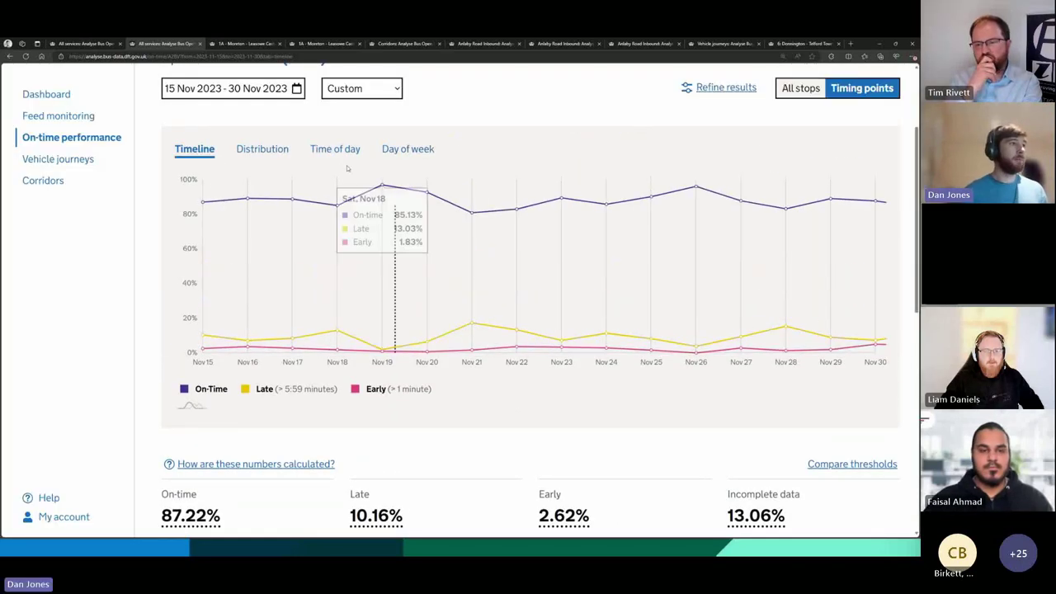
# Step through the Distribution, Time of day and hourly charts, finishing on the Day of week breakdown.
pyautogui.click(272, 149)
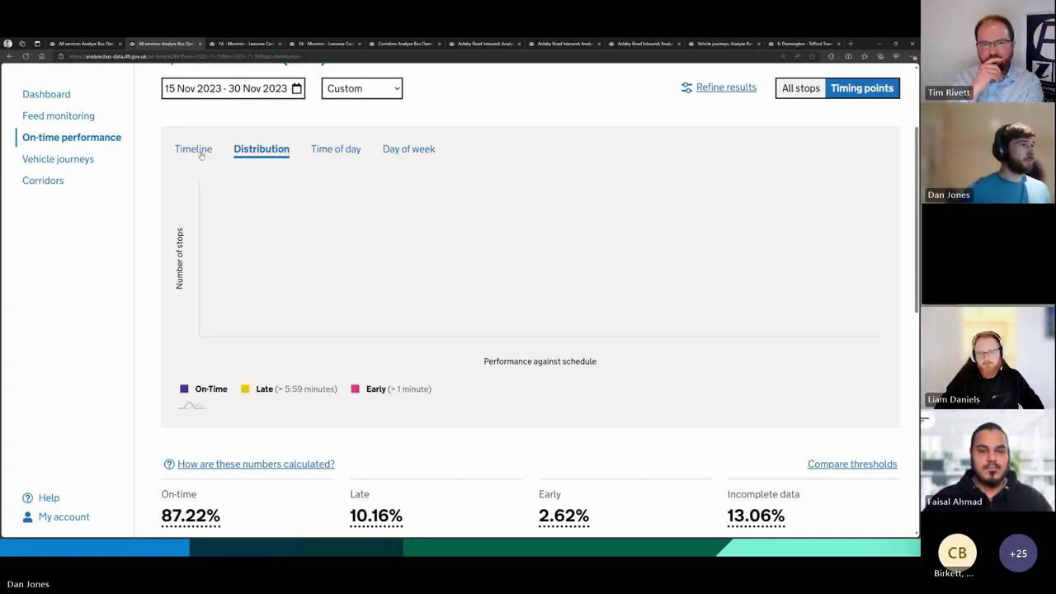
pyautogui.click(322, 152)
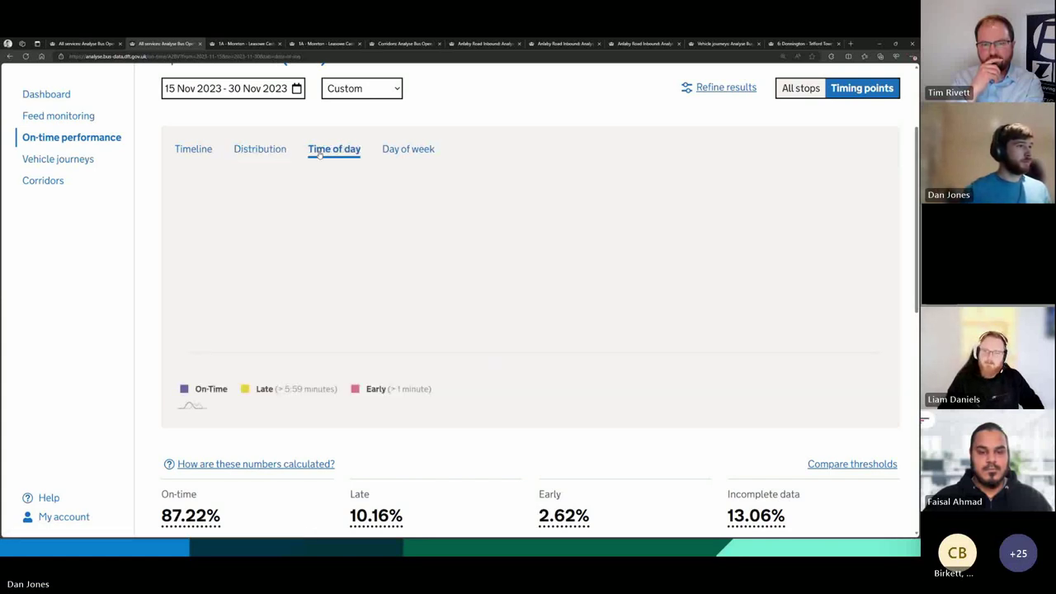
pyautogui.click(270, 149)
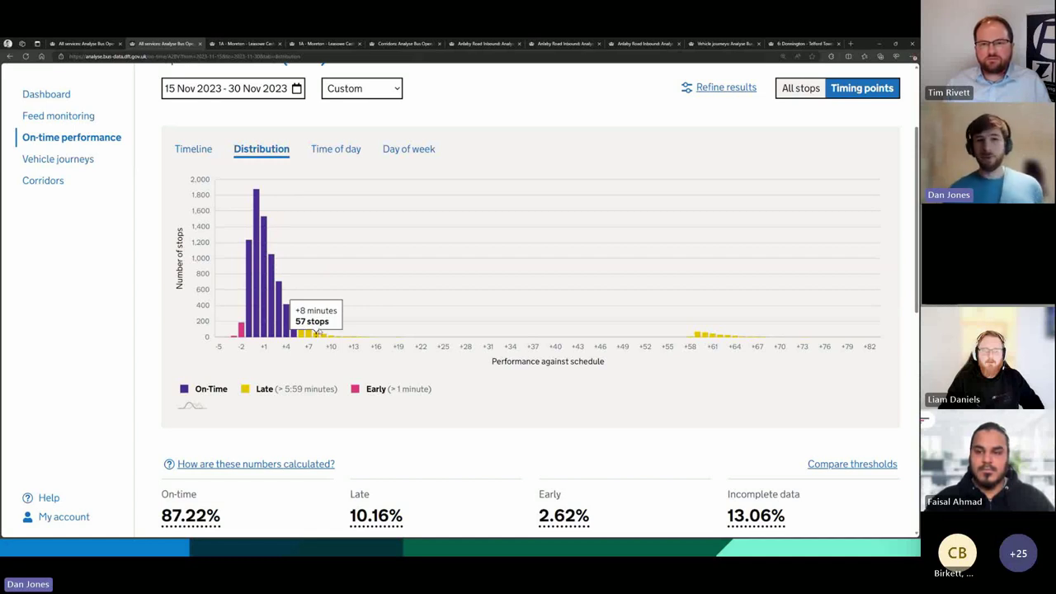
pyautogui.click(354, 152)
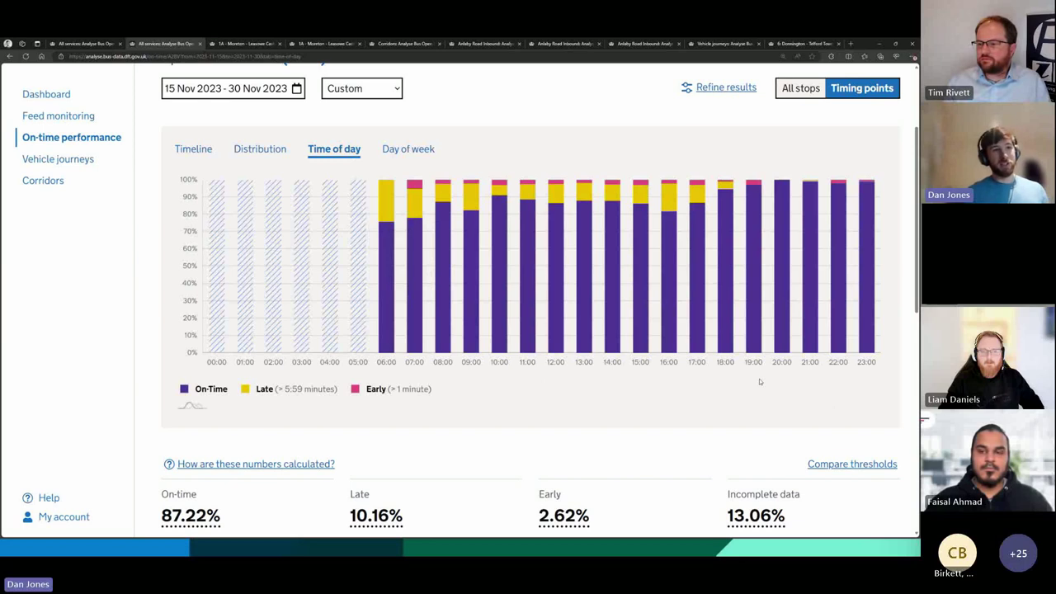
pyautogui.moveTo(784, 326)
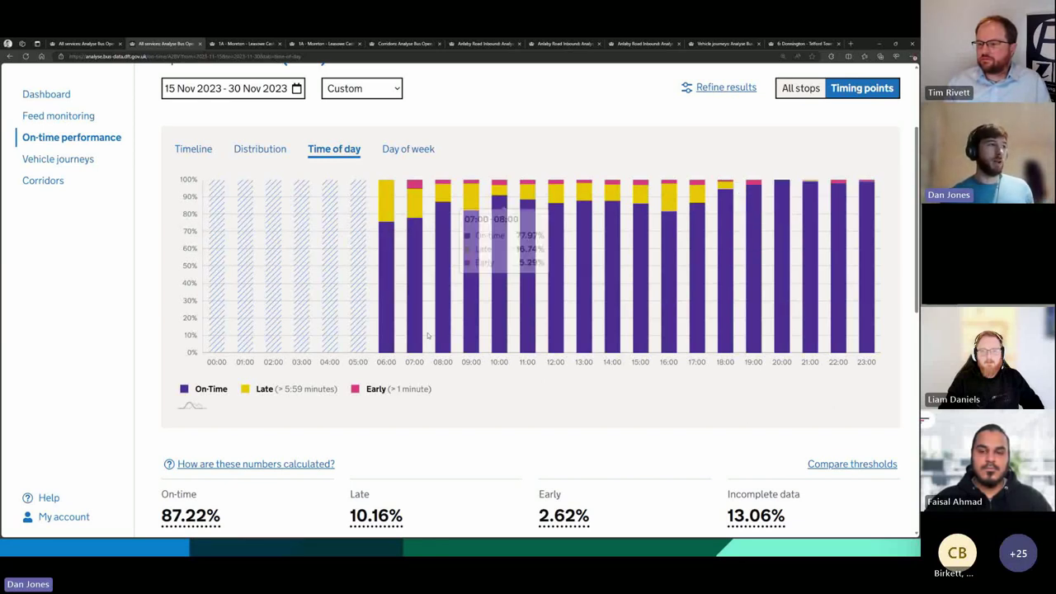
pyautogui.moveTo(414, 333)
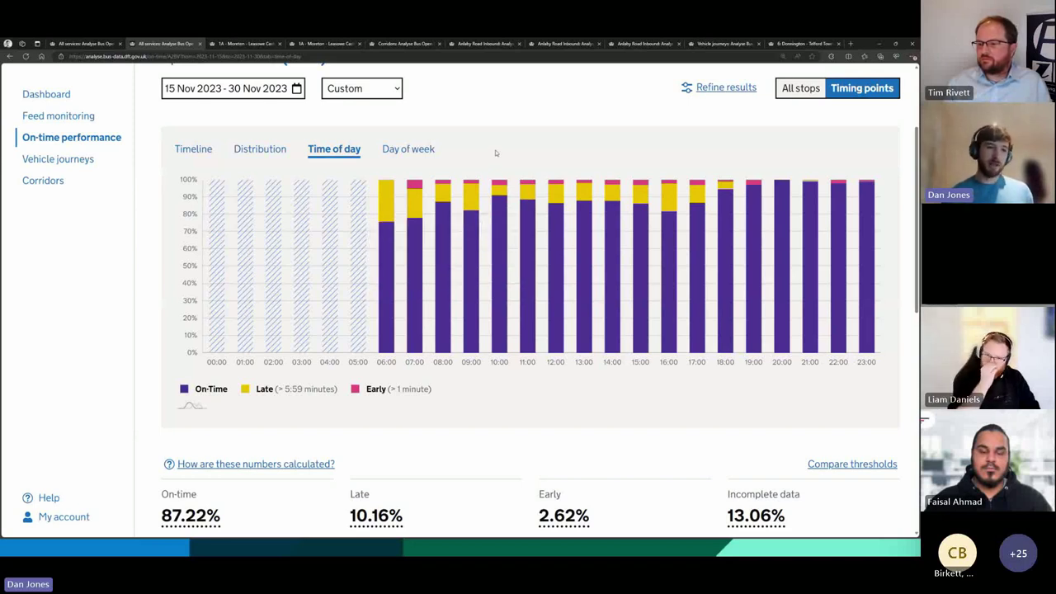
pyautogui.click(413, 150)
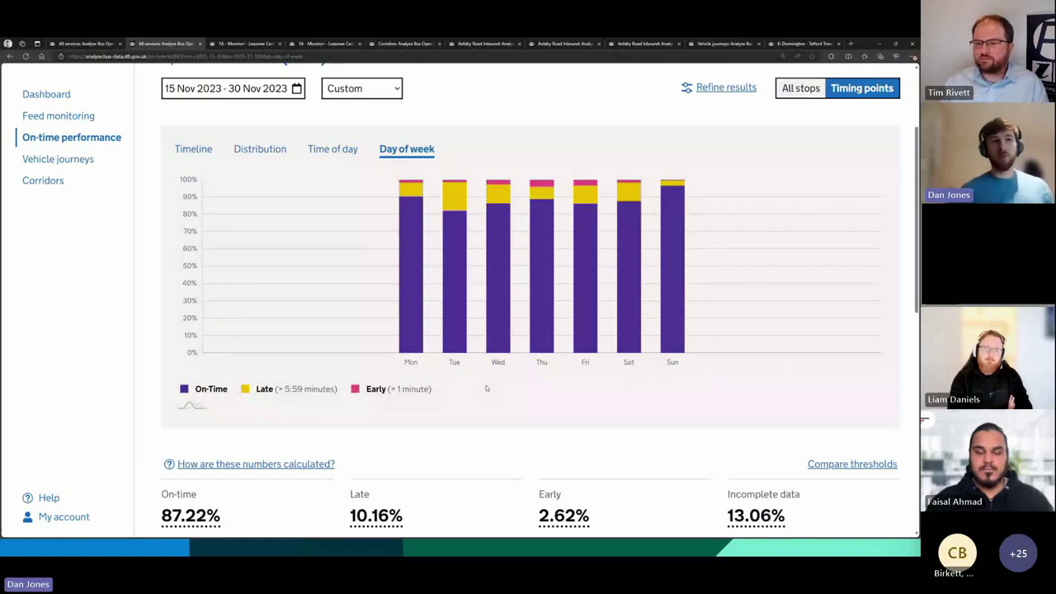
# Sort the services table by on-time percentage with the most punctual services first.
pyautogui.scroll(-3, 483, 448)
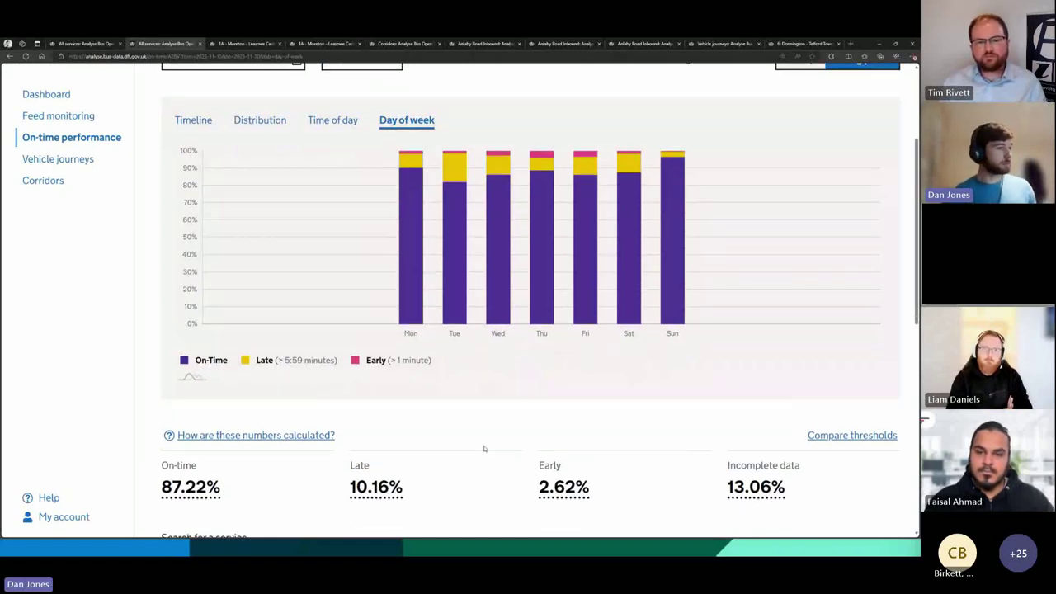
pyautogui.scroll(-5, 484, 382)
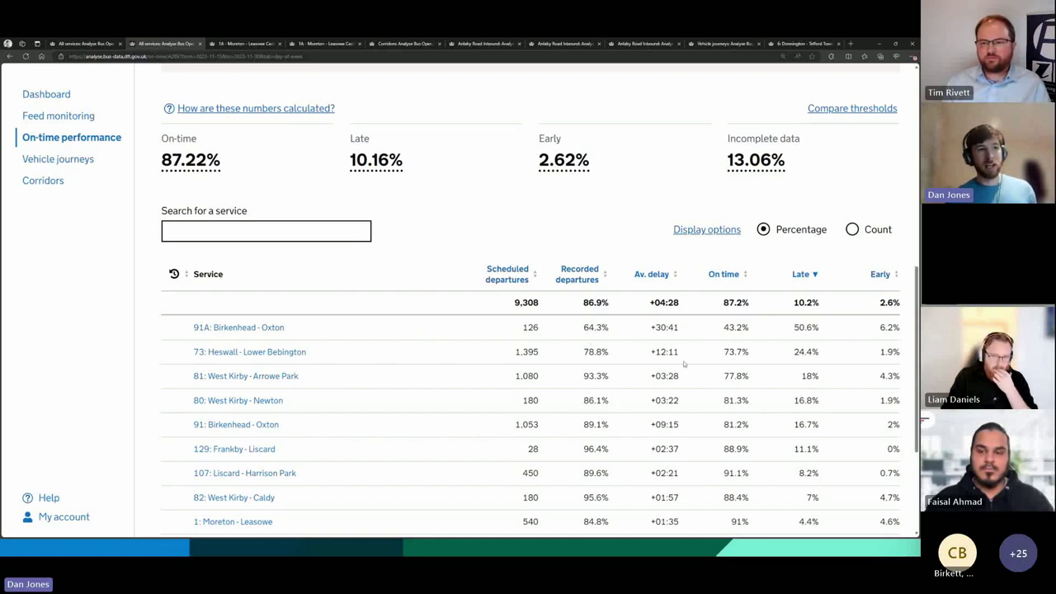
pyautogui.click(725, 276)
pyautogui.click(725, 276)
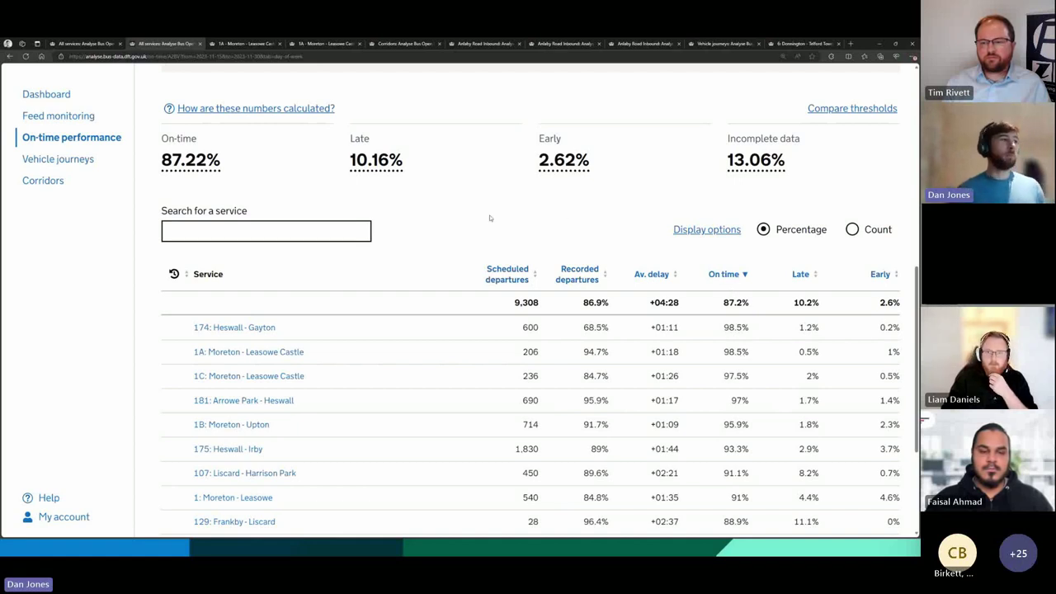
# Export the services' on-time performance data and dismiss the Chrome download prompt.
pyautogui.scroll(-3, 489, 218)
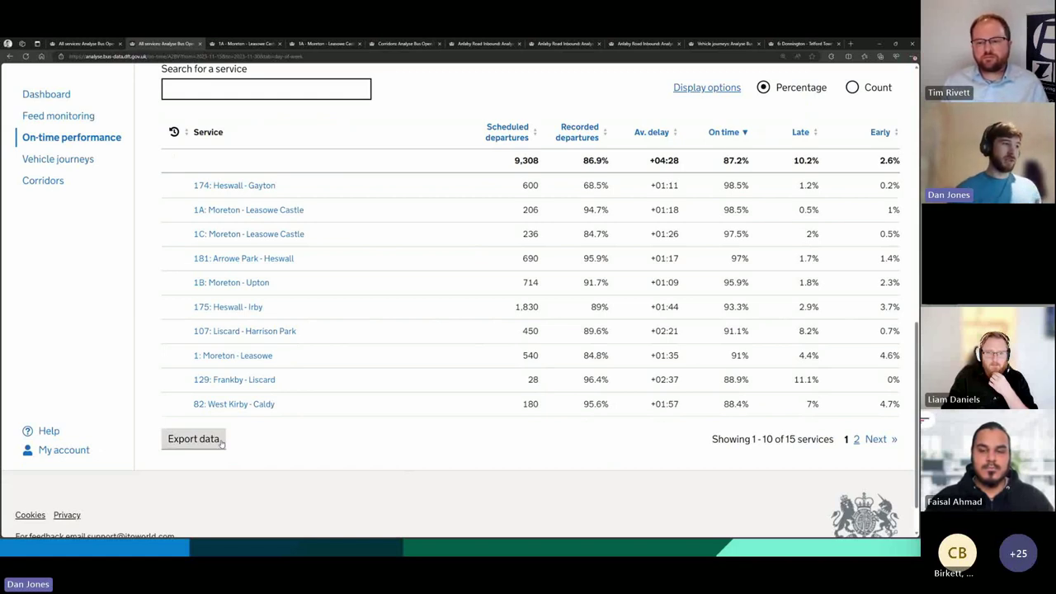
pyautogui.click(219, 442)
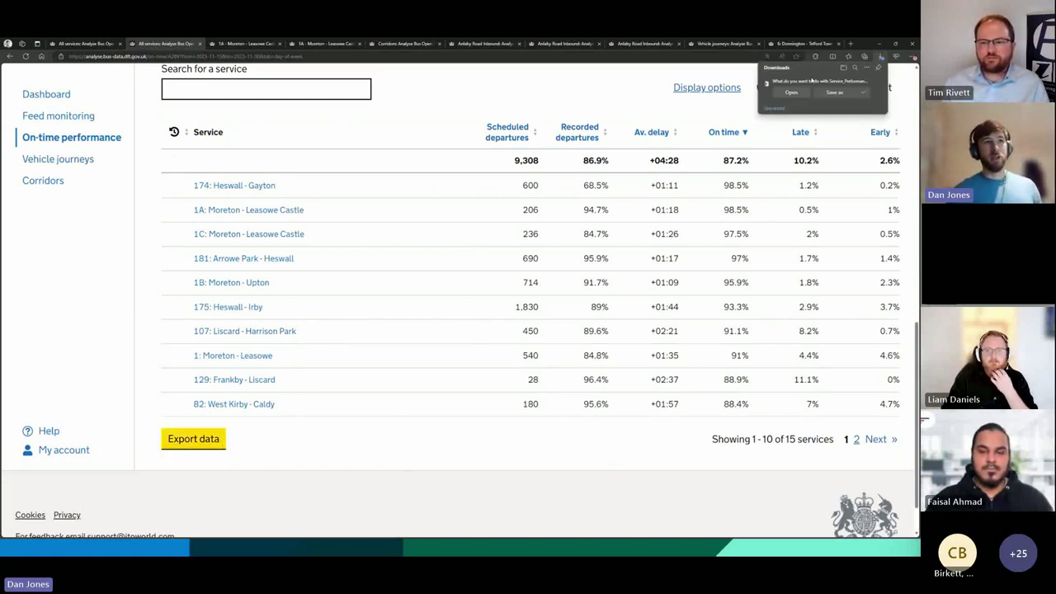
pyautogui.click(601, 99)
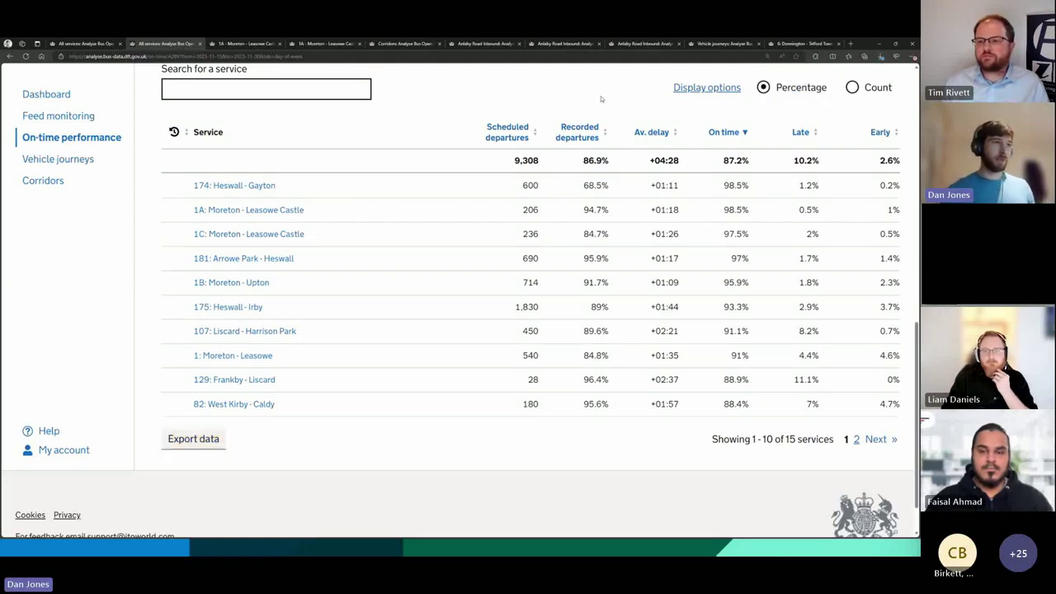
# Open the 1A Moreton - Leasowe Castle stop map: 91.31% on time, 8.69% early, 0% late.
pyautogui.scroll(3, 471, 363)
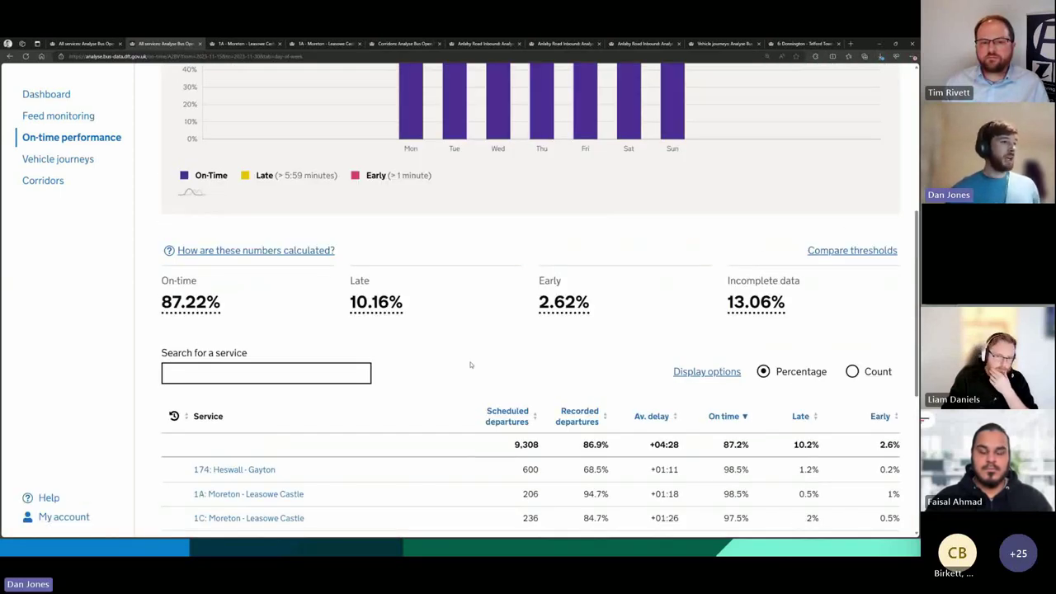
pyautogui.scroll(-1, 441, 363)
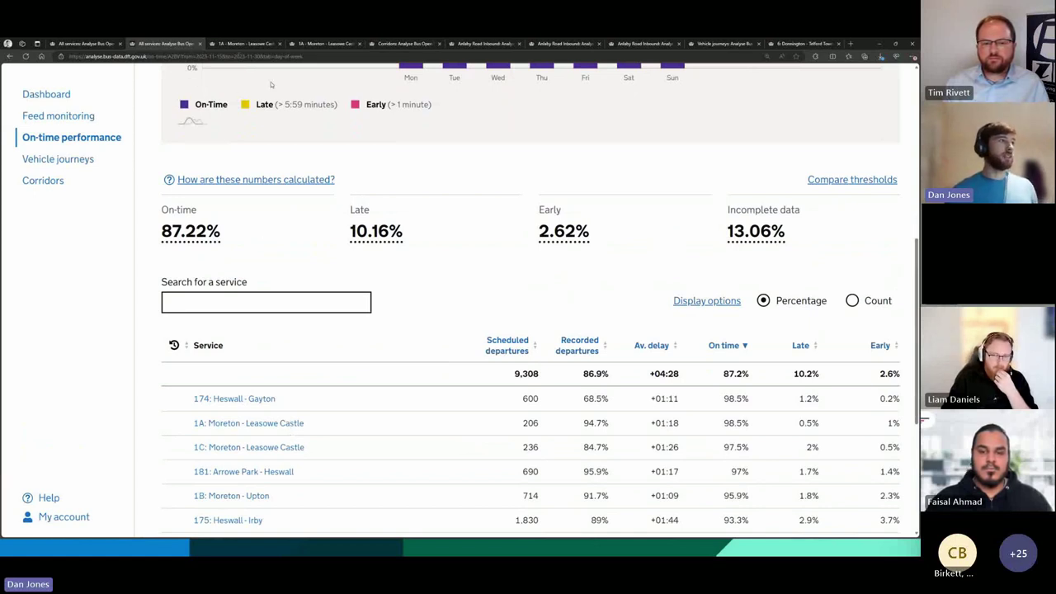
pyautogui.click(257, 44)
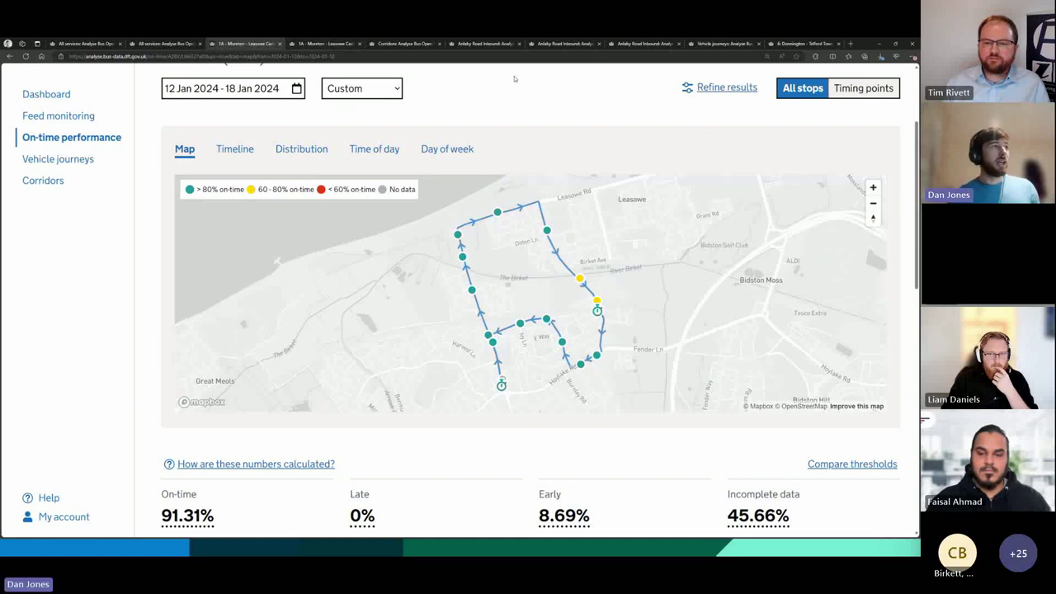
# Show the 1A stop map limited to 16:00–18:59 and review its Refine results filters unchanged.
pyautogui.click(303, 45)
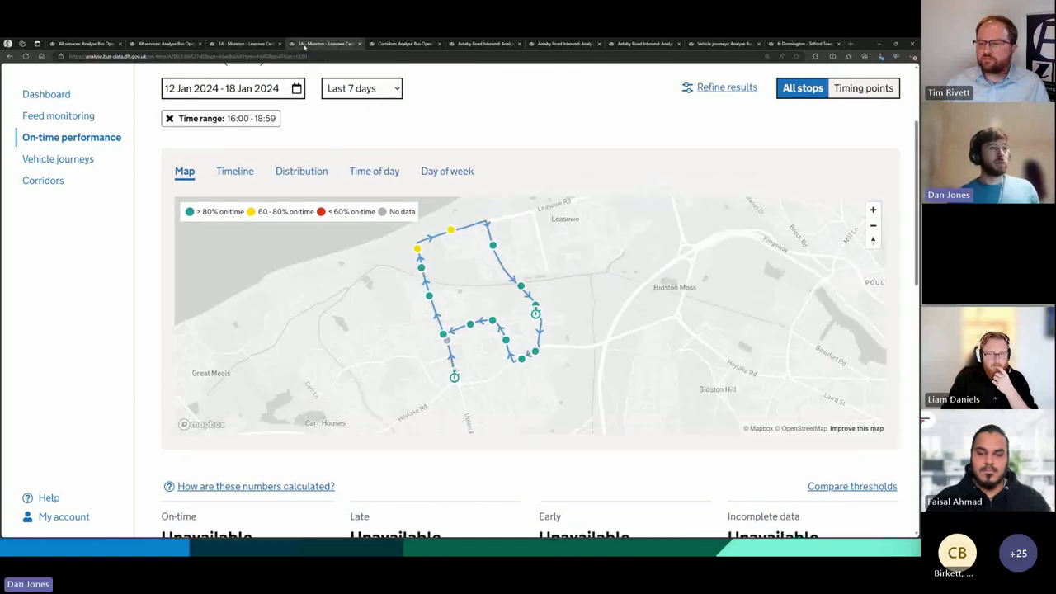
pyautogui.click(719, 87)
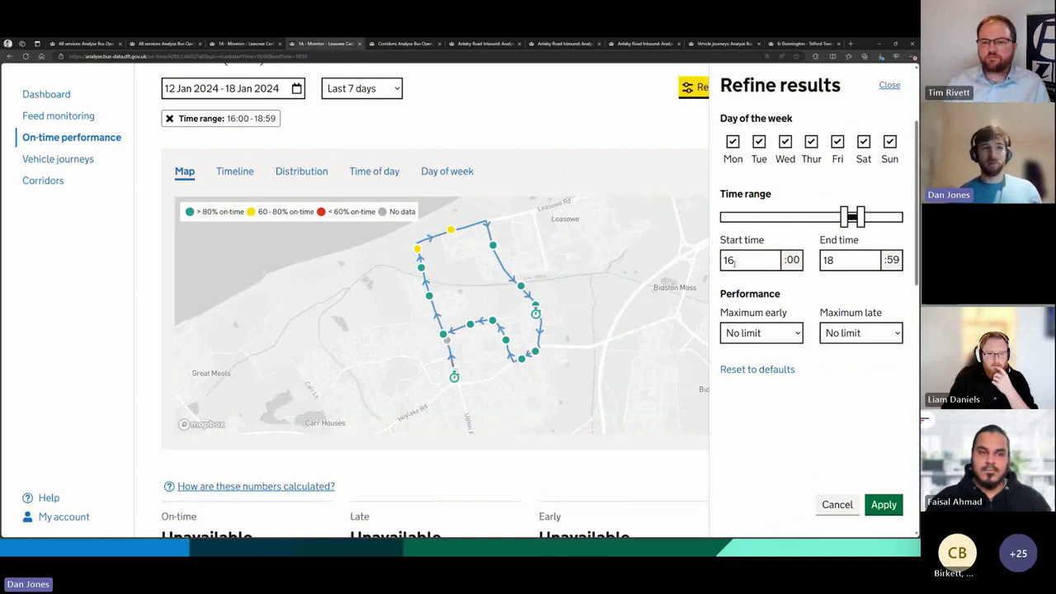
pyautogui.click(888, 85)
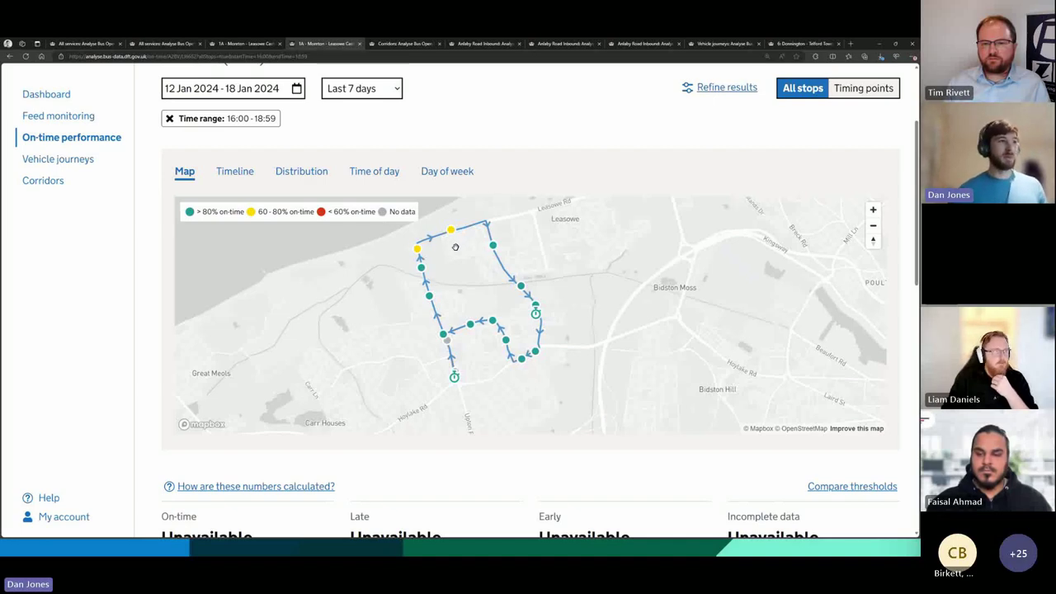
# Review the 1A stop table, then open the Corridors list, including Anlaby Road Inbound with 10 stops.
pyautogui.scroll(-7, 140, 322)
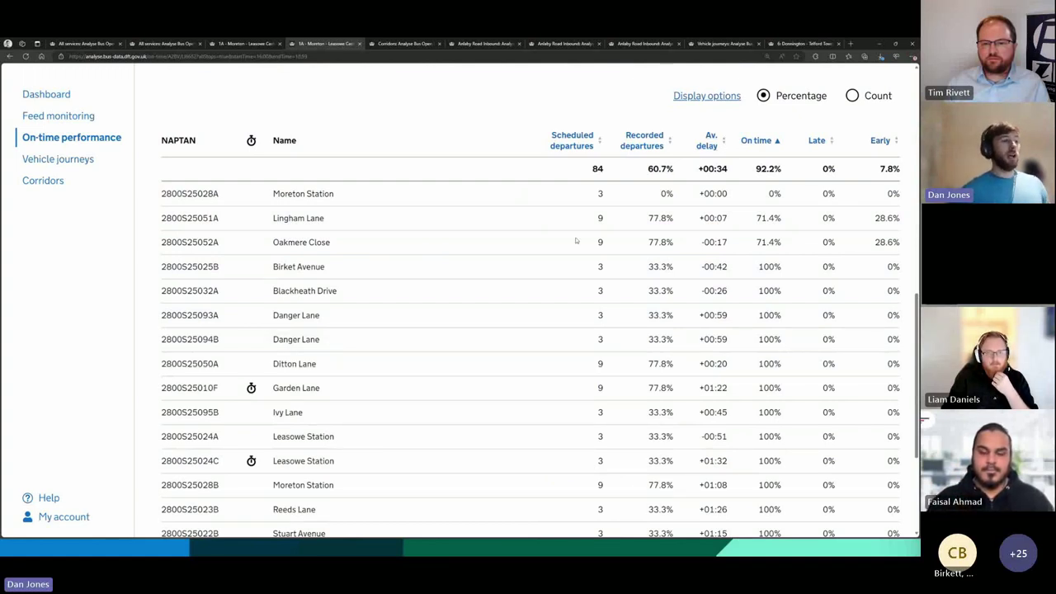
pyautogui.scroll(-3, 572, 260)
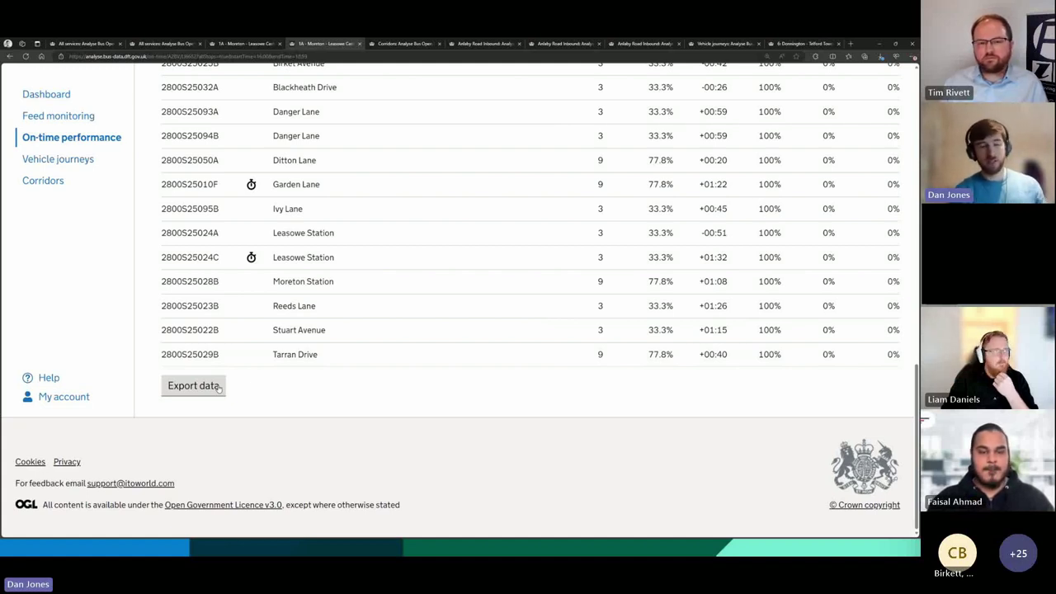
pyautogui.click(421, 44)
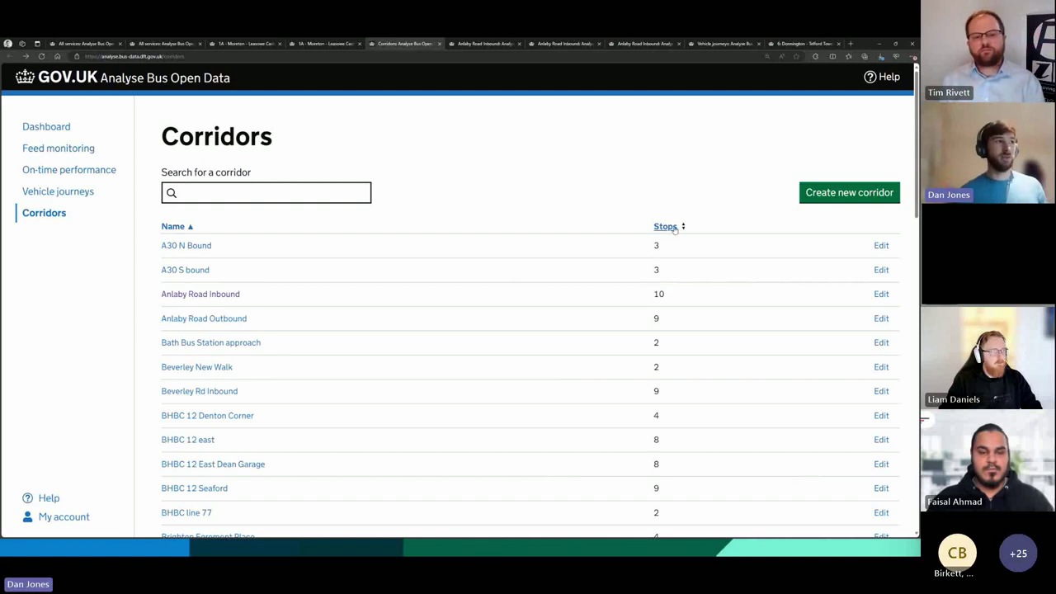
# Start a new corridor in the Create new corridor form, dismissing the name field's autofill.
pyautogui.click(830, 197)
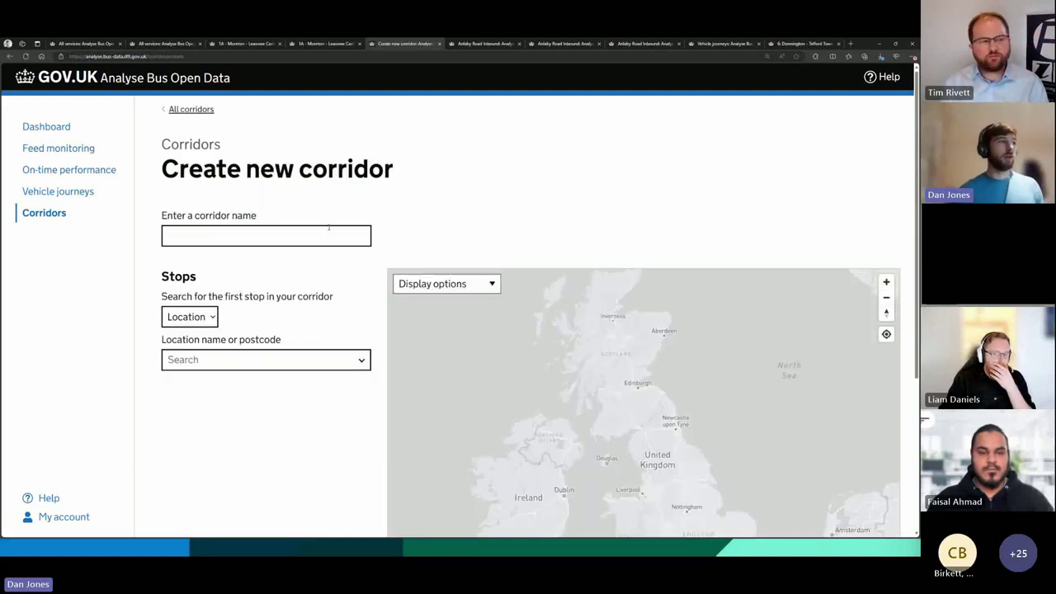
pyautogui.click(325, 237)
pyautogui.click(494, 212)
pyautogui.scroll(-1, 236, 287)
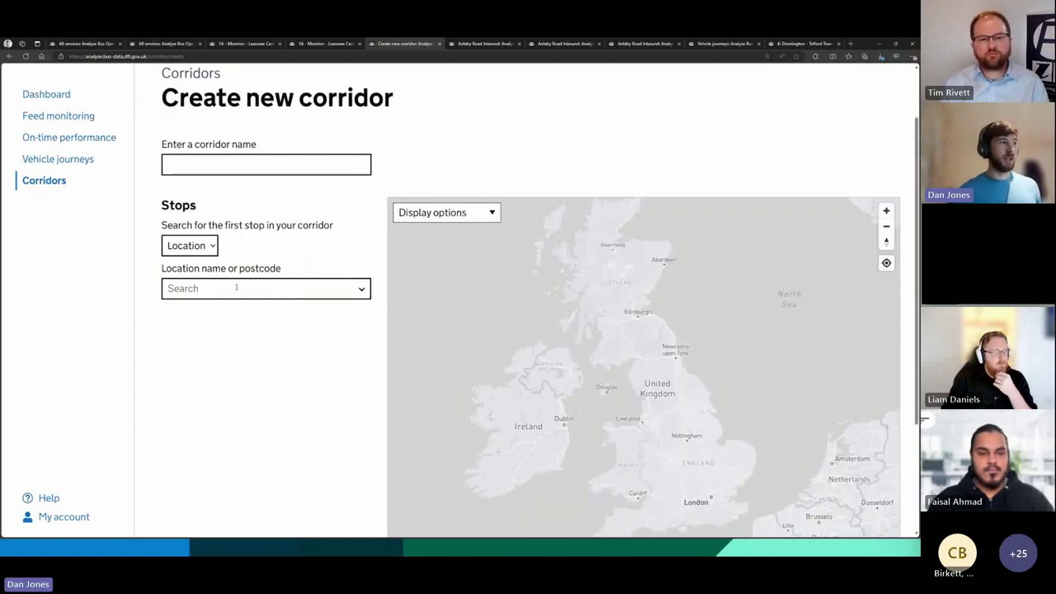
# Search stops by stop name for 'mill road', returning 397 matching stops.
pyautogui.click(207, 245)
pyautogui.click(206, 246)
pyautogui.click(205, 246)
pyautogui.click(197, 279)
pyautogui.click(198, 289)
pyautogui.write('mill road')
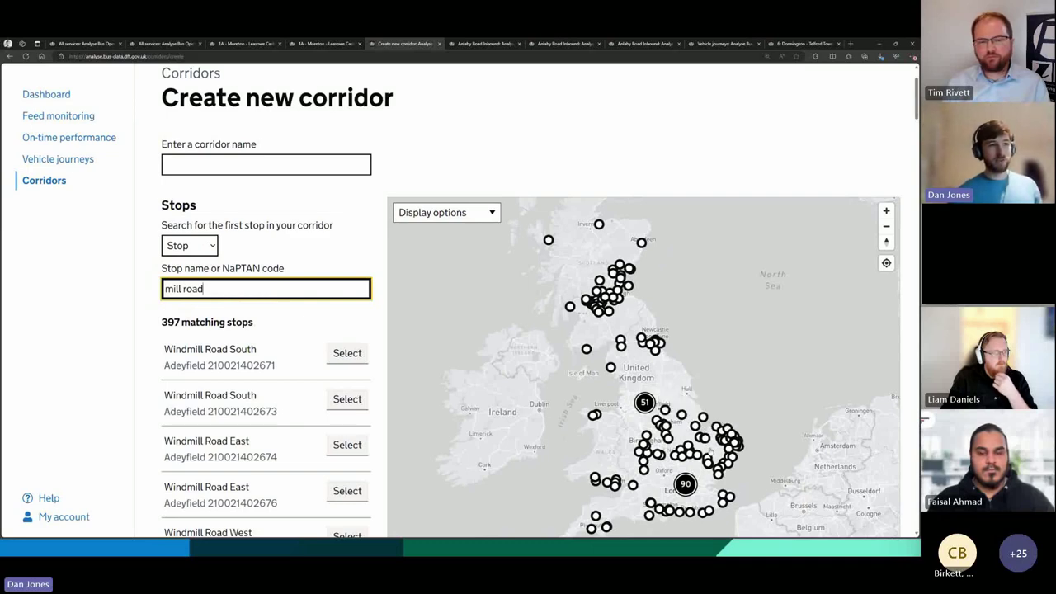
# Zoom the map to Oakington and pick Mill Road (0500SOAKI010) as the first stop.
pyautogui.scroll(3, 707, 450)
pyautogui.scroll(5, 702, 466)
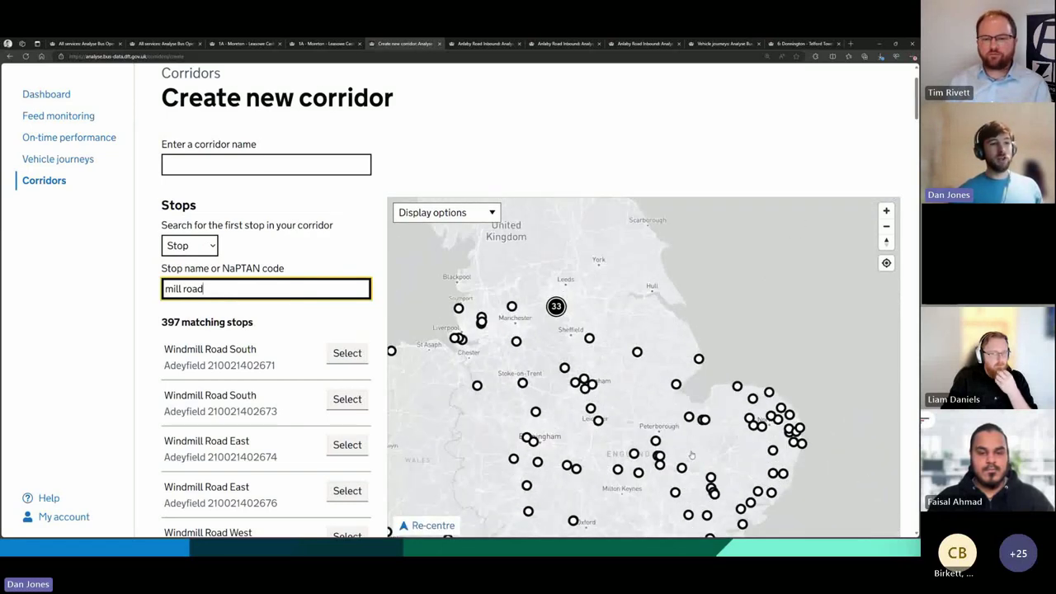
pyautogui.click(697, 470)
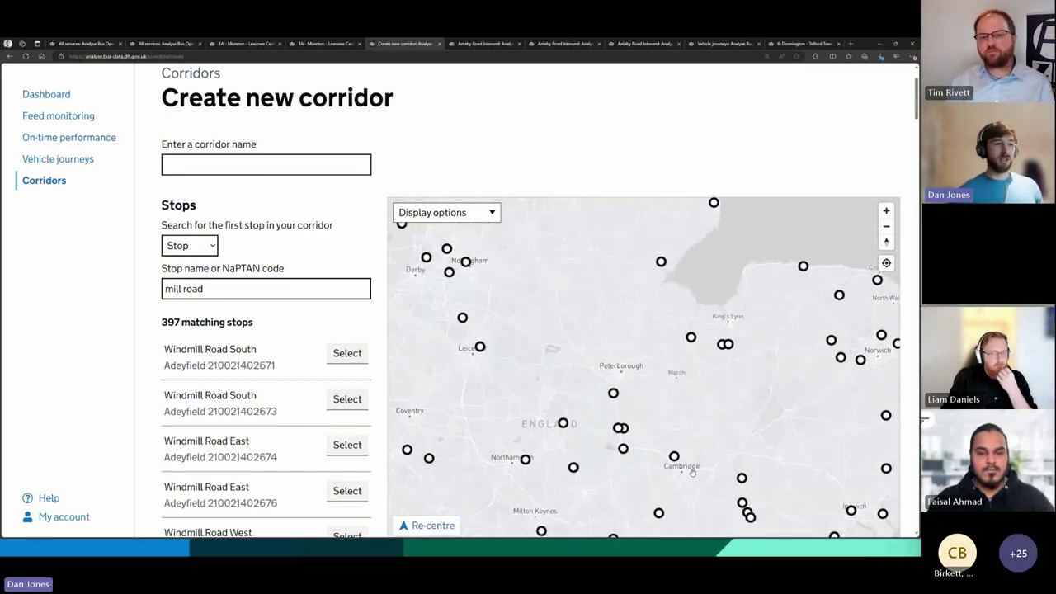
pyautogui.scroll(4, 692, 472)
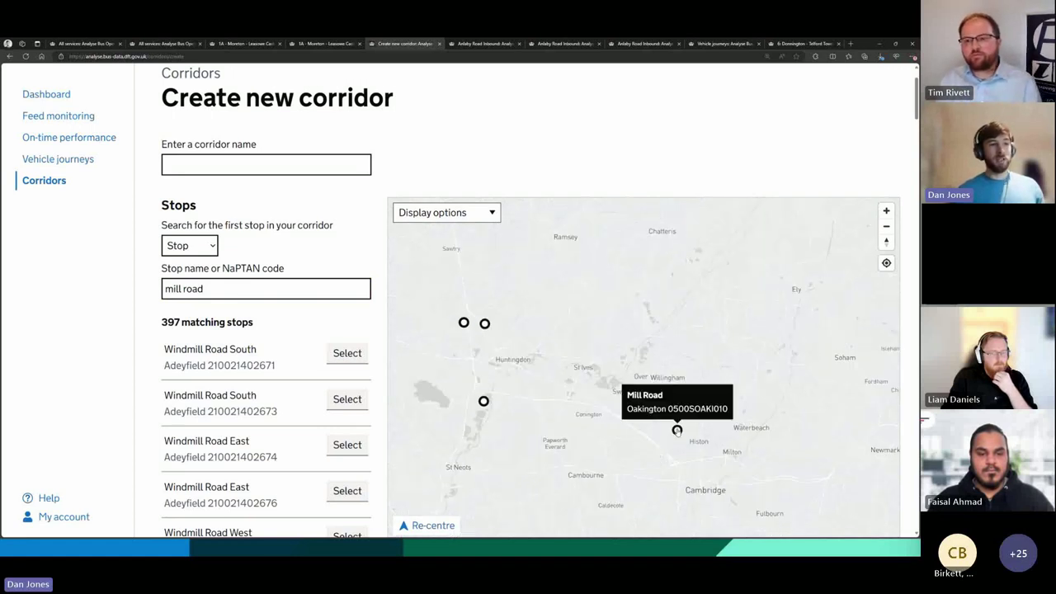
pyautogui.click(677, 429)
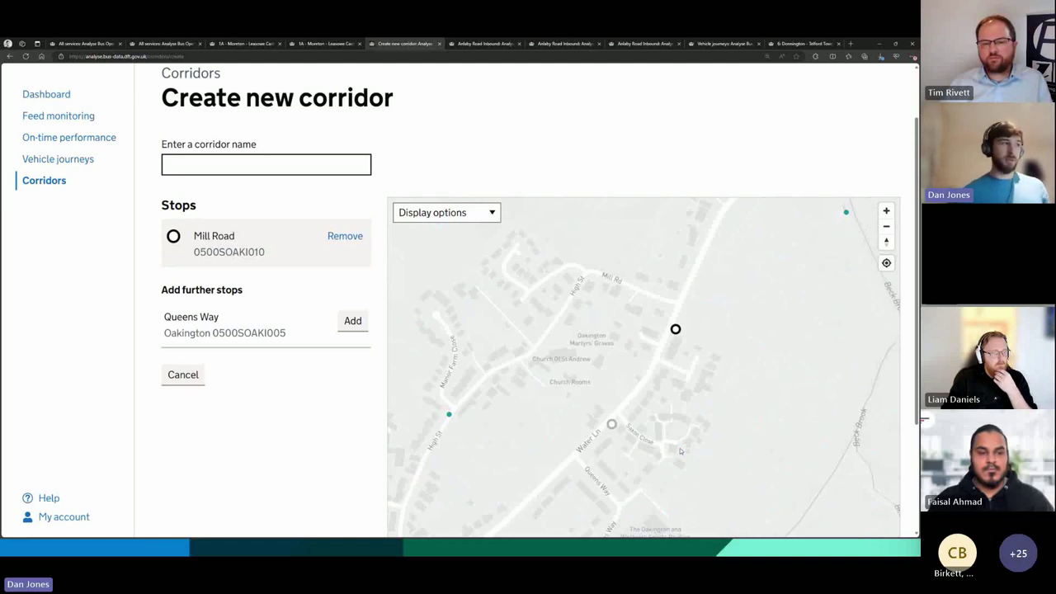
# Add Queens Way and High Street as the next corridor stops, then open Anlaby Road Inbound.
pyautogui.moveTo(368, 325)
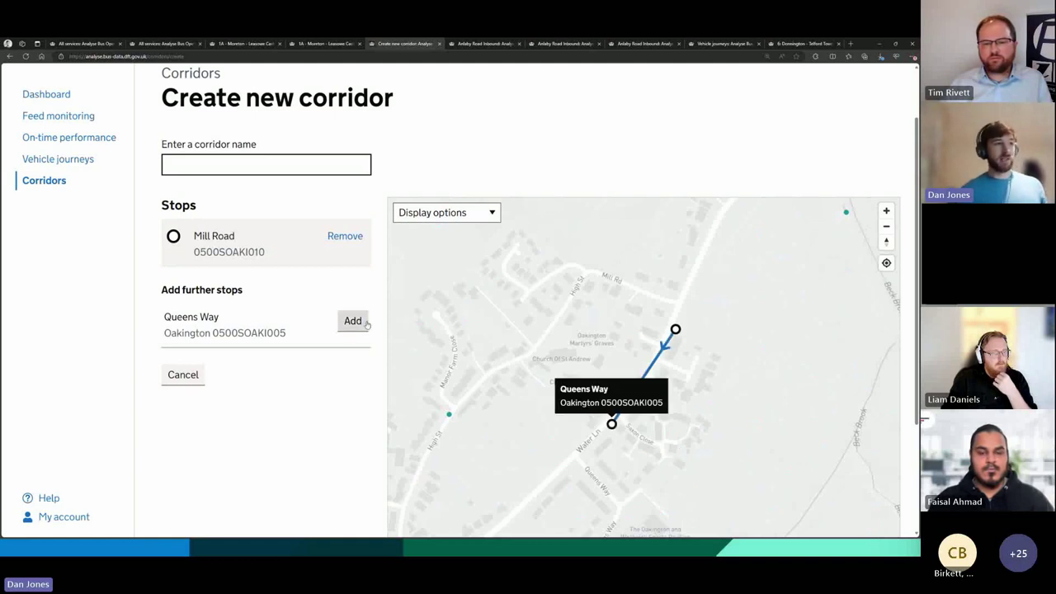
pyautogui.click(353, 321)
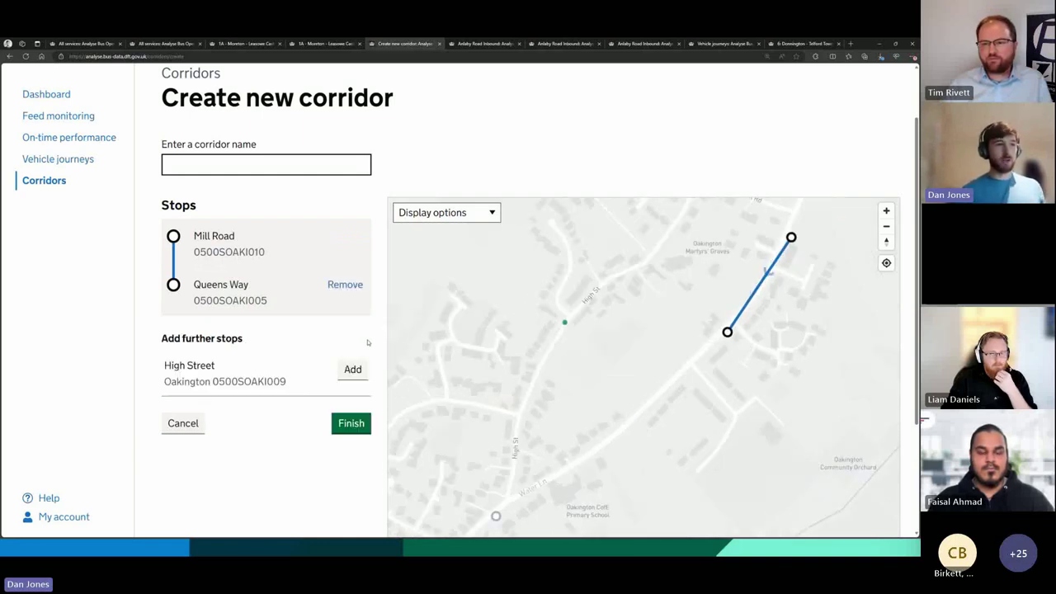
pyautogui.click(353, 369)
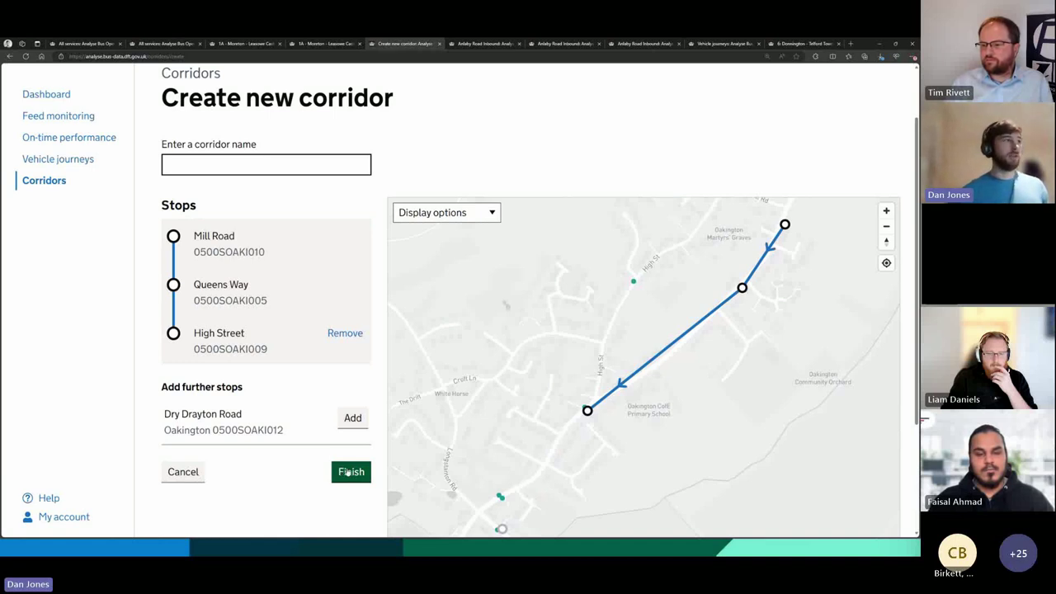
pyautogui.click(487, 43)
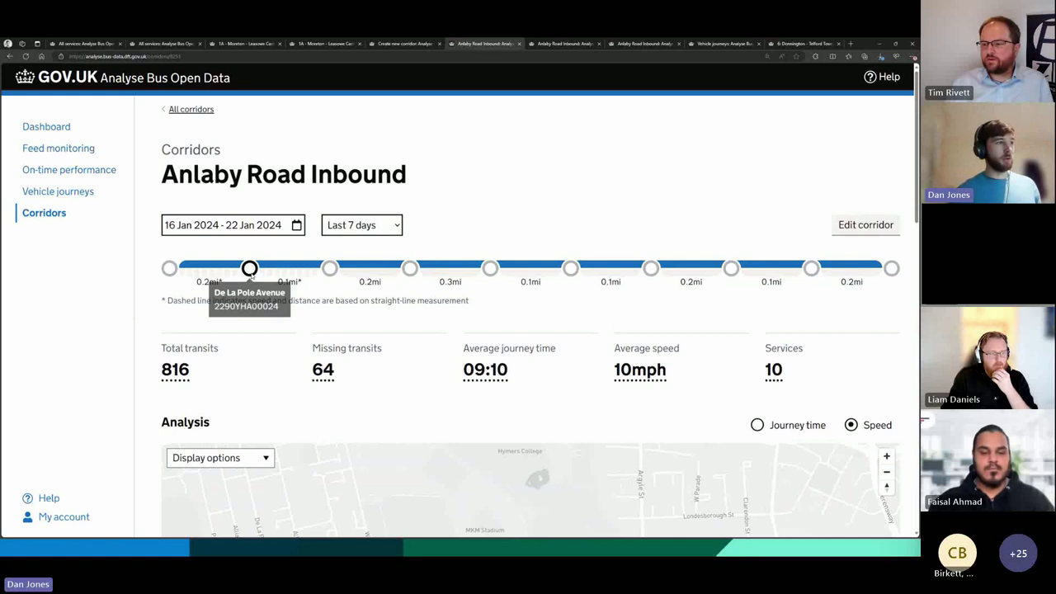
# Read the 10mph average speed tooltip and view the 16–22 Jan daily speed timeline, lowest on Jan 20.
pyautogui.moveTo(329, 269)
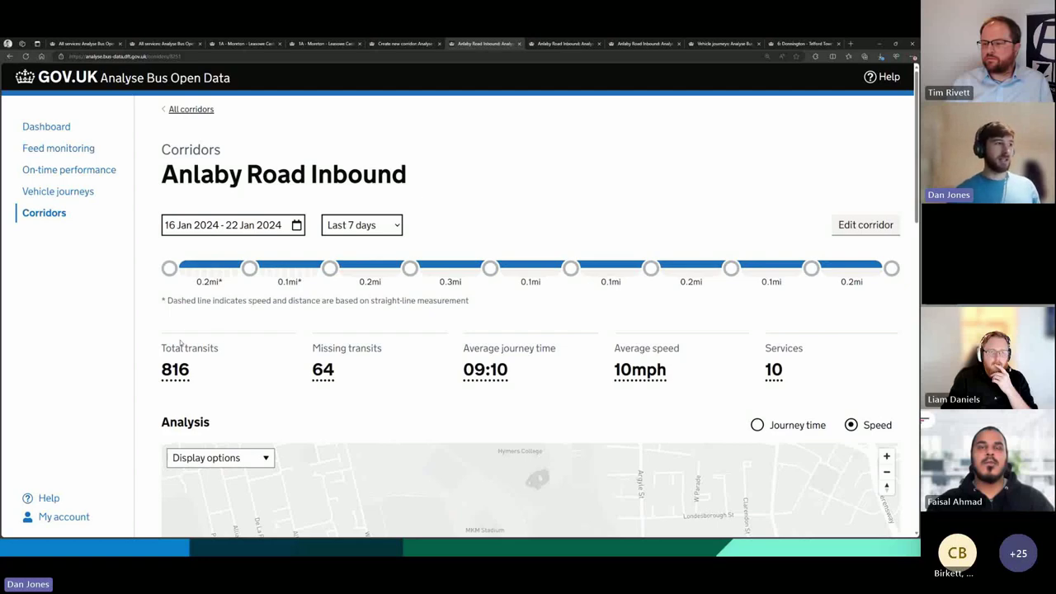
pyautogui.scroll(-2, 212, 322)
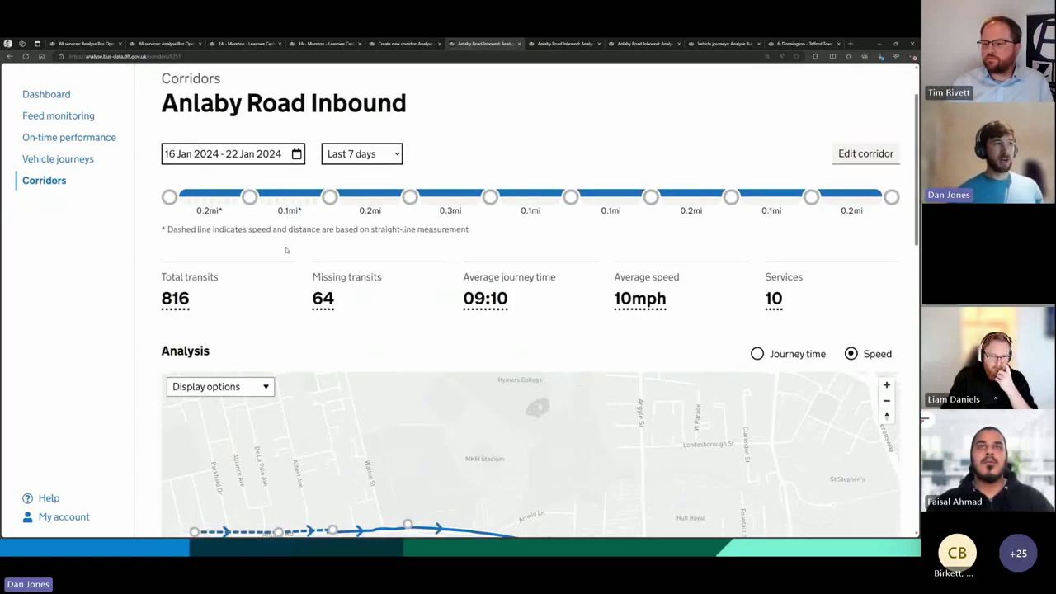
pyautogui.scroll(-2, 165, 281)
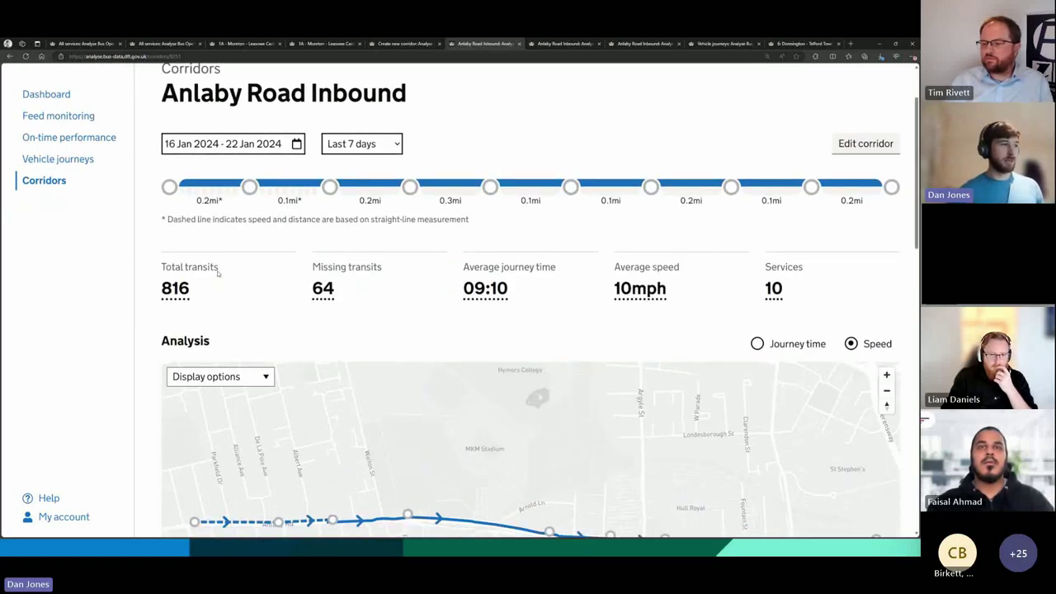
pyautogui.scroll(-2, 165, 330)
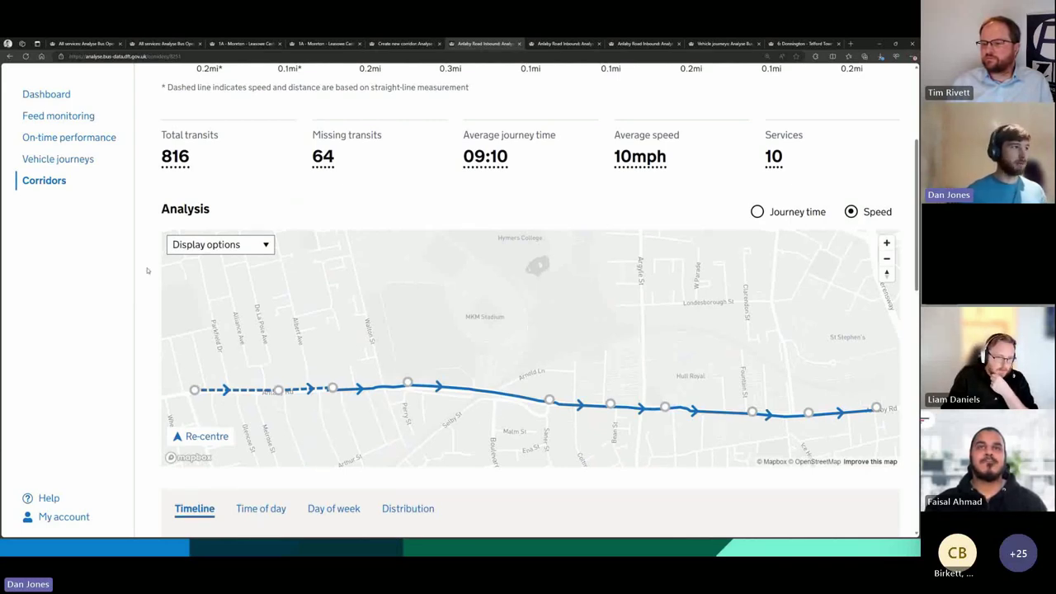
pyautogui.scroll(2, 125, 304)
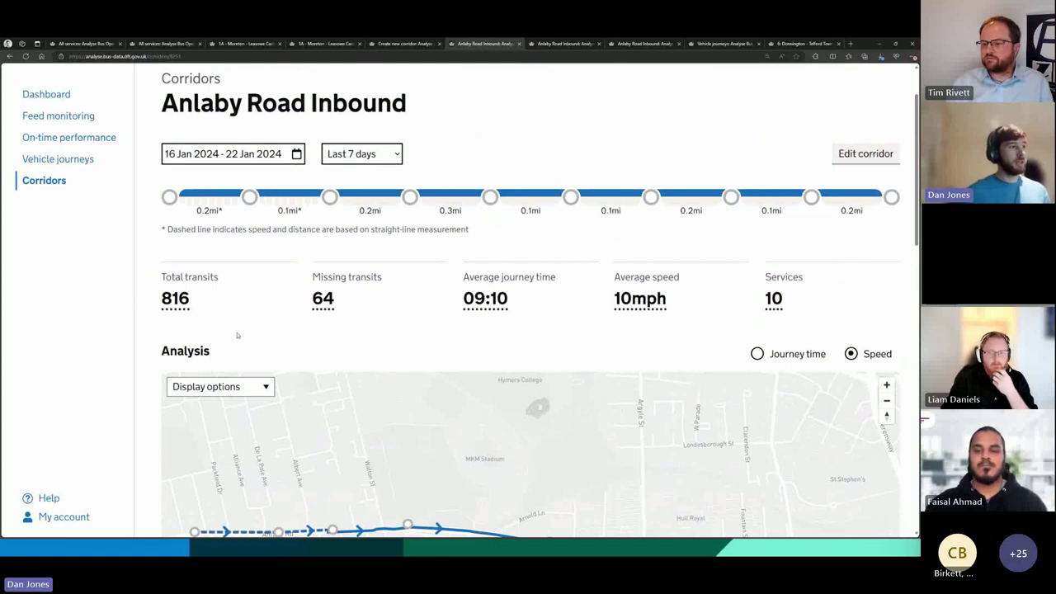
pyautogui.moveTo(189, 315)
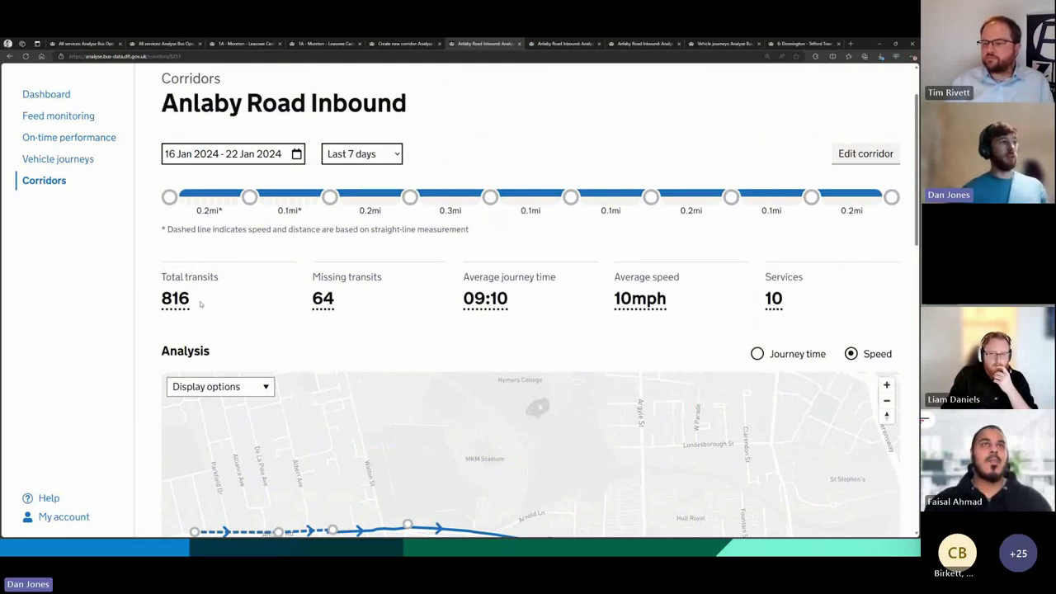
pyautogui.moveTo(327, 306)
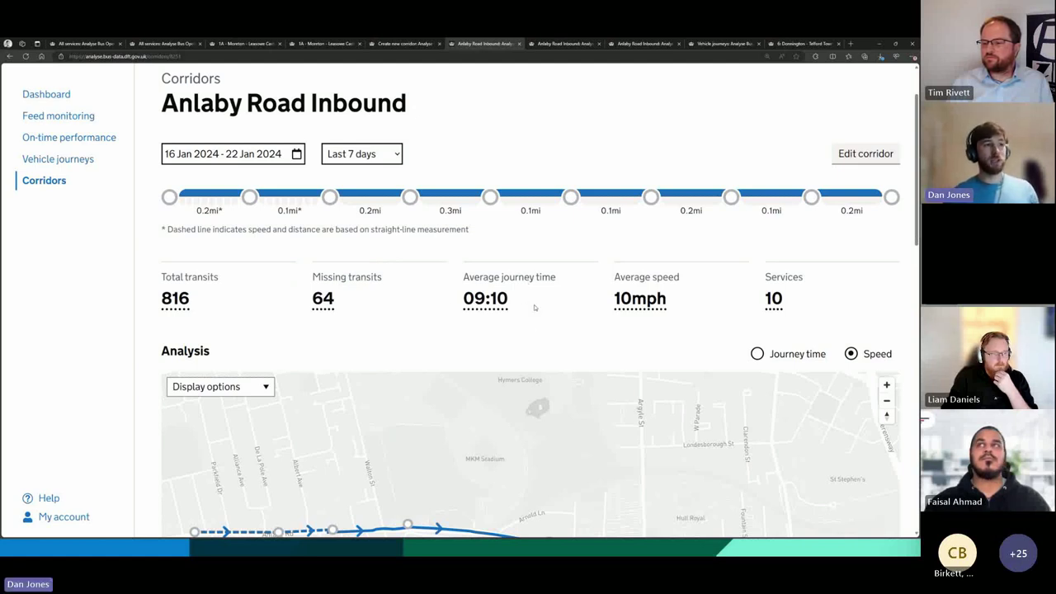
pyautogui.moveTo(648, 313)
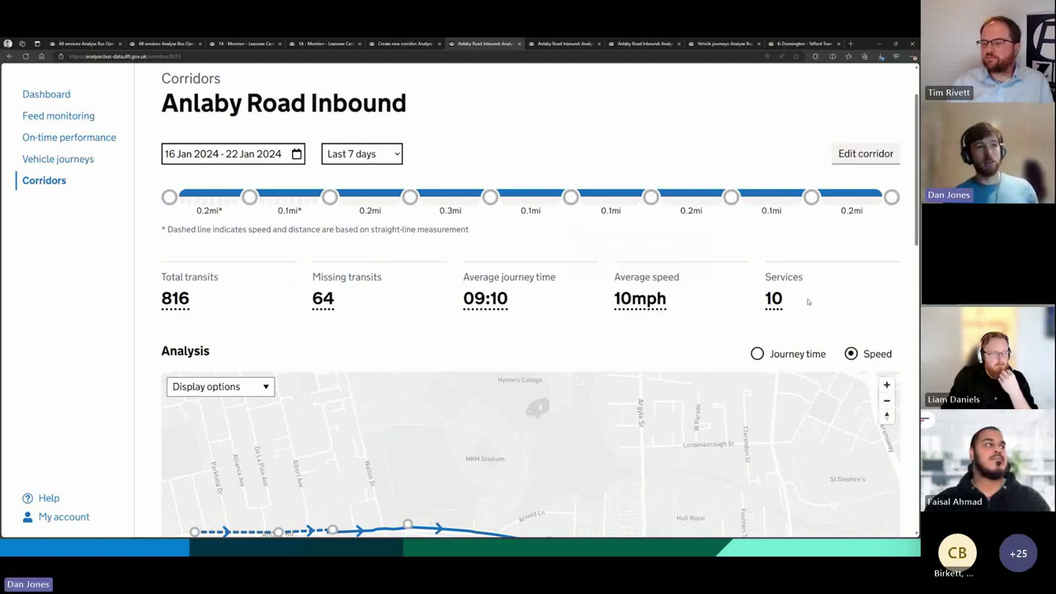
pyautogui.scroll(-5, 701, 317)
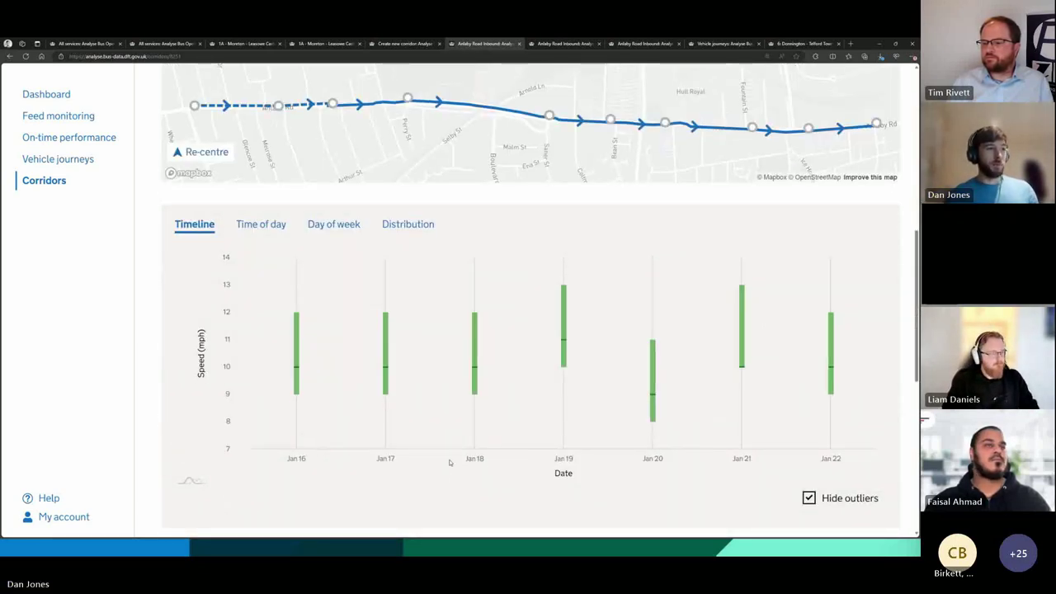
# Break the Anlaby Road Inbound corridor speeds down by time of day, hiding outliers.
pyautogui.moveTo(386, 385)
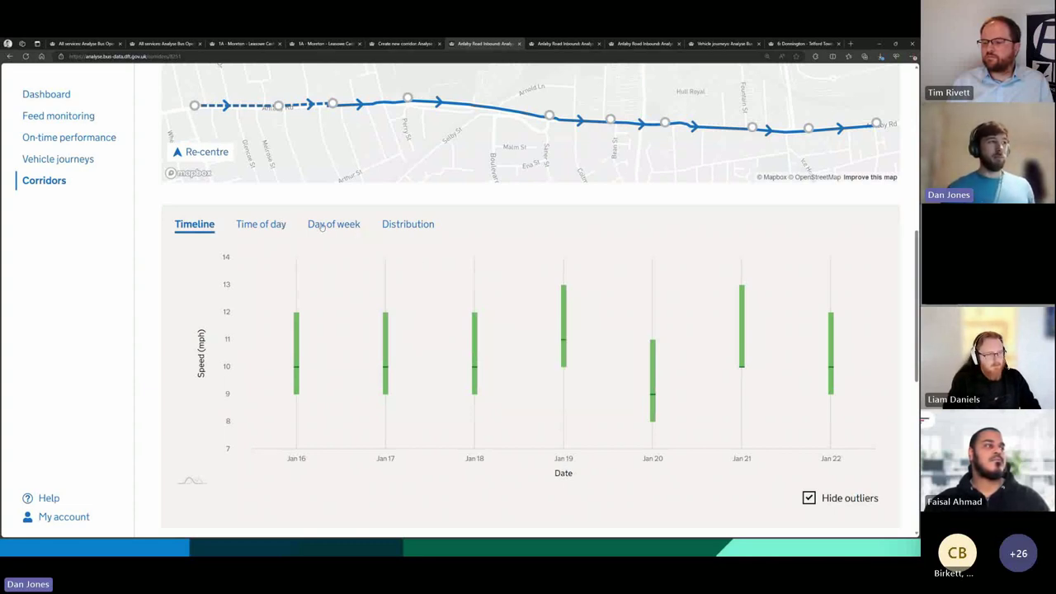
pyautogui.click(278, 230)
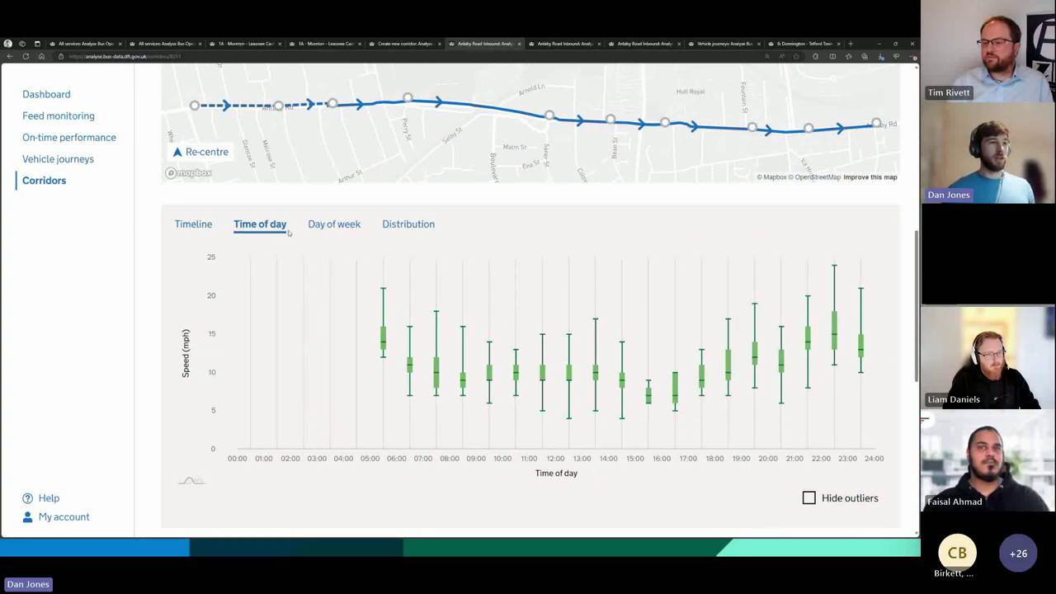
pyautogui.moveTo(465, 334)
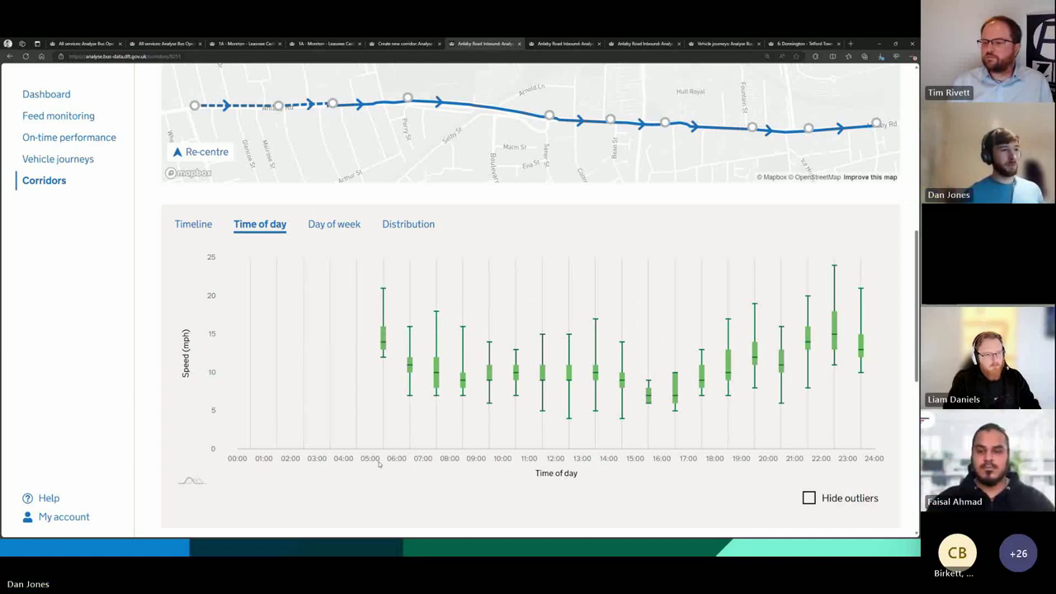
pyautogui.moveTo(647, 426)
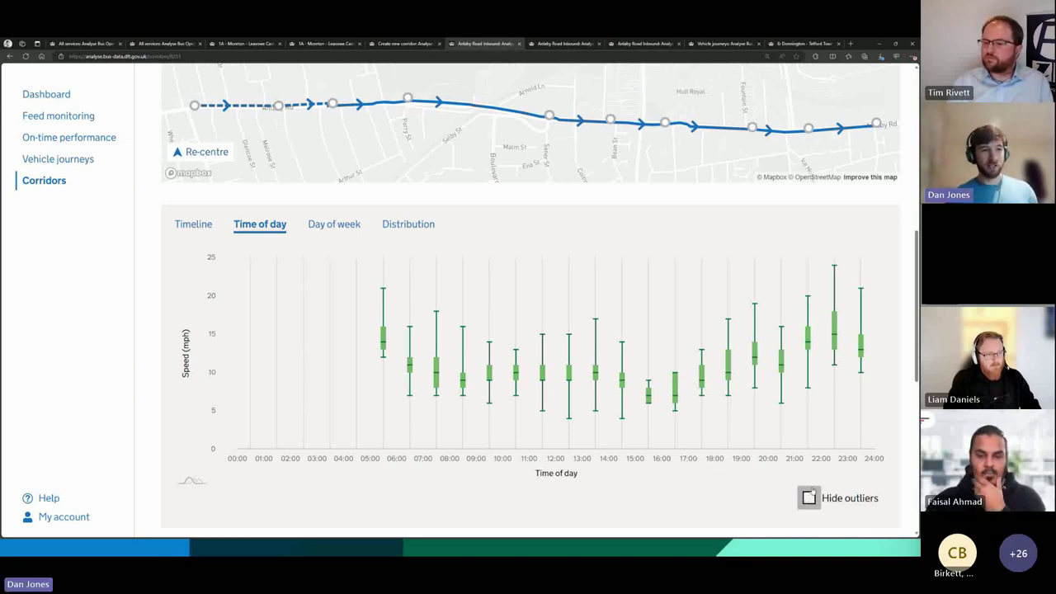
pyautogui.moveTo(836, 431)
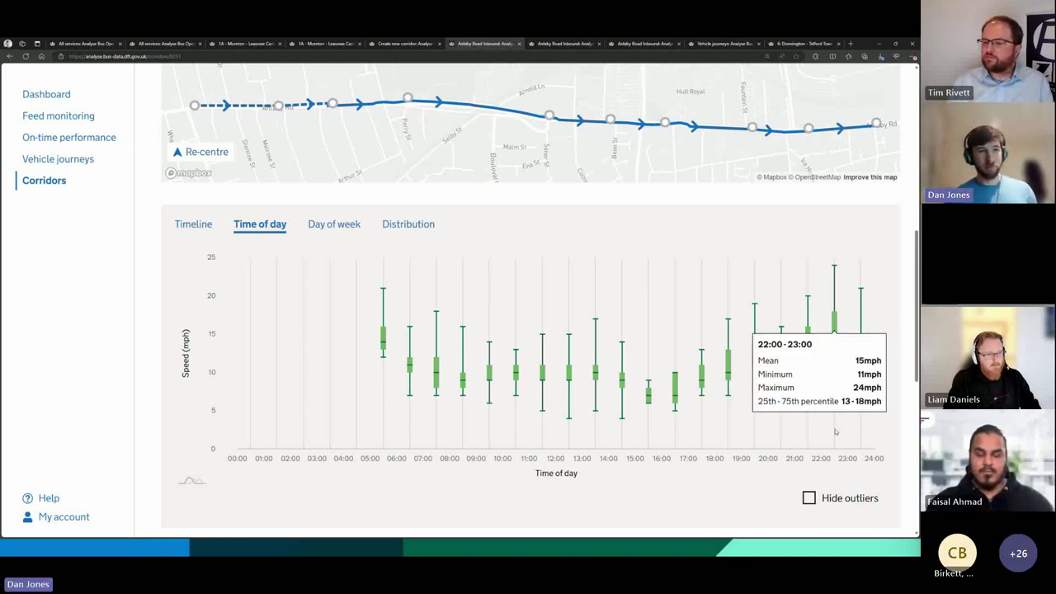
pyautogui.click(809, 497)
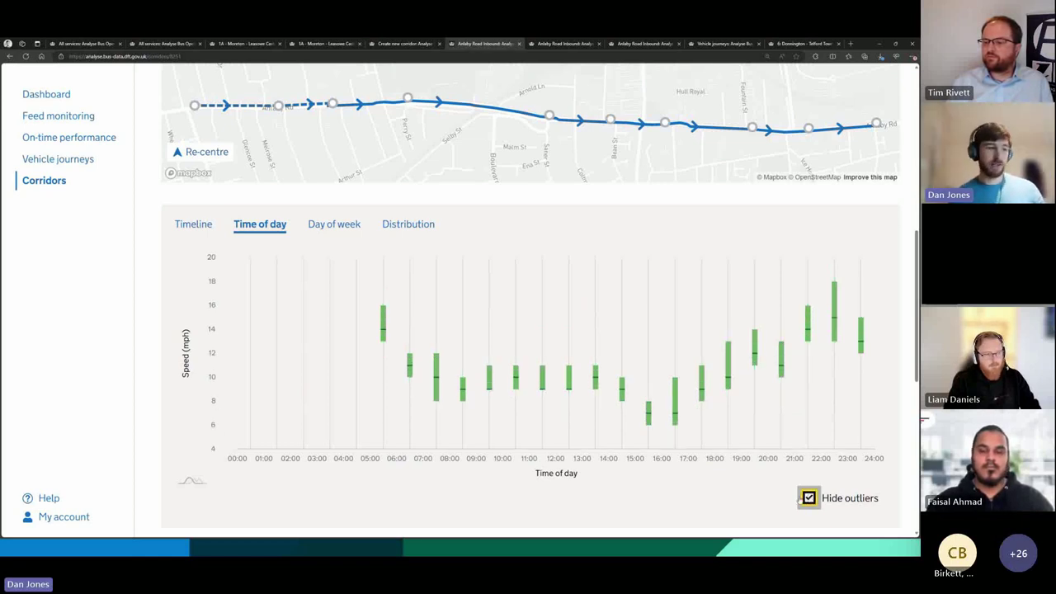
pyautogui.moveTo(729, 452)
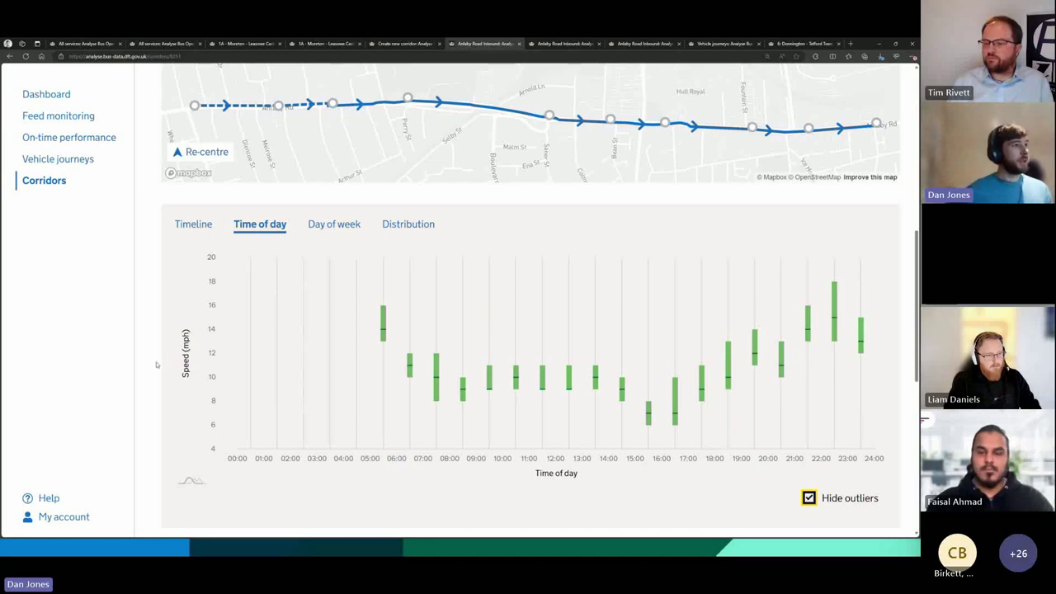
pyautogui.scroll(4, 145, 375)
pyautogui.scroll(3, 146, 375)
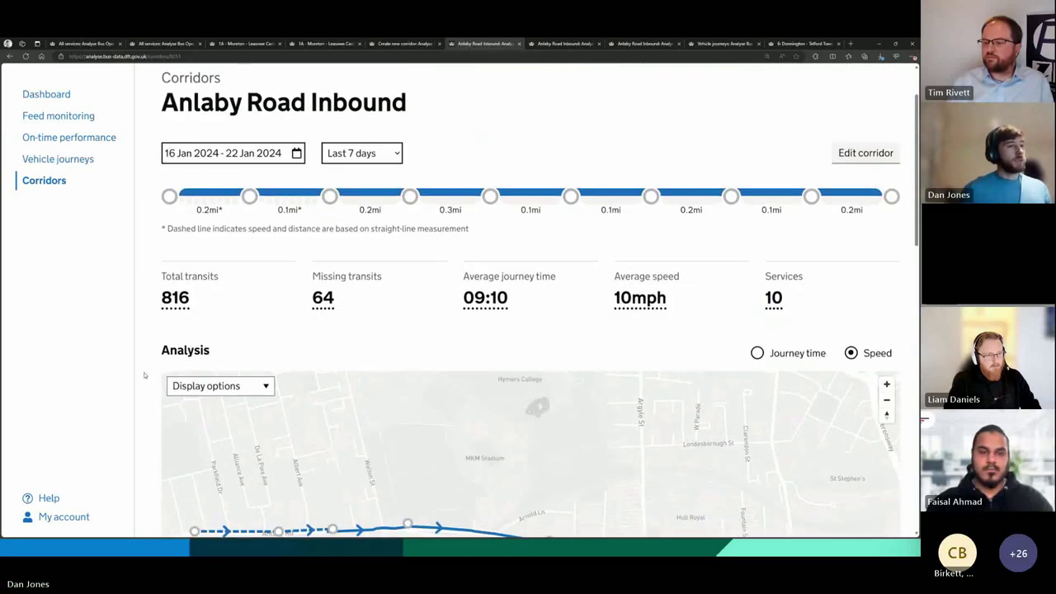
pyautogui.scroll(-2, 408, 326)
pyautogui.scroll(-1, 416, 324)
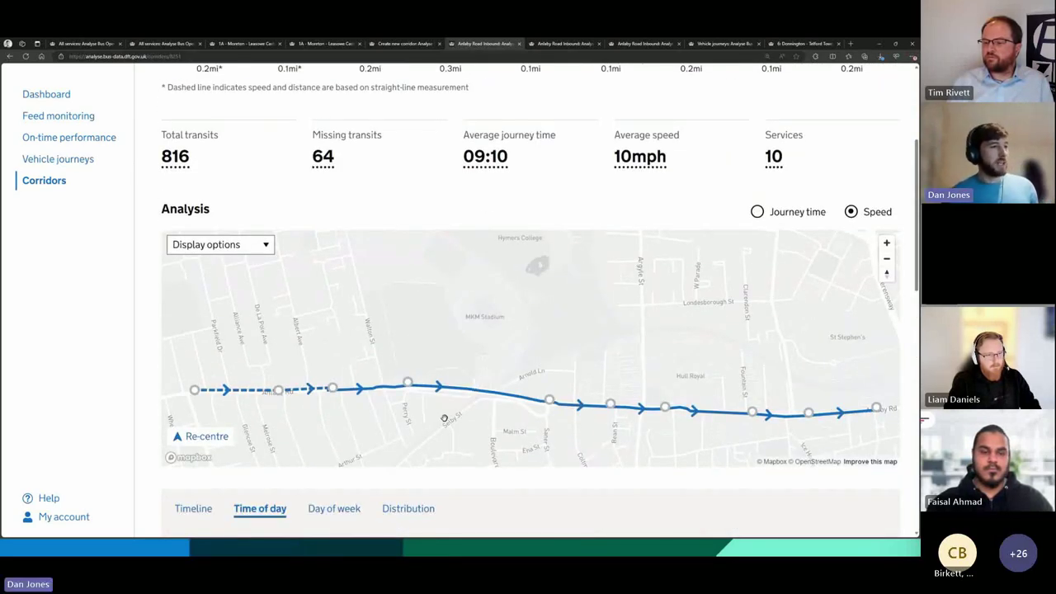
pyautogui.scroll(3, 413, 280)
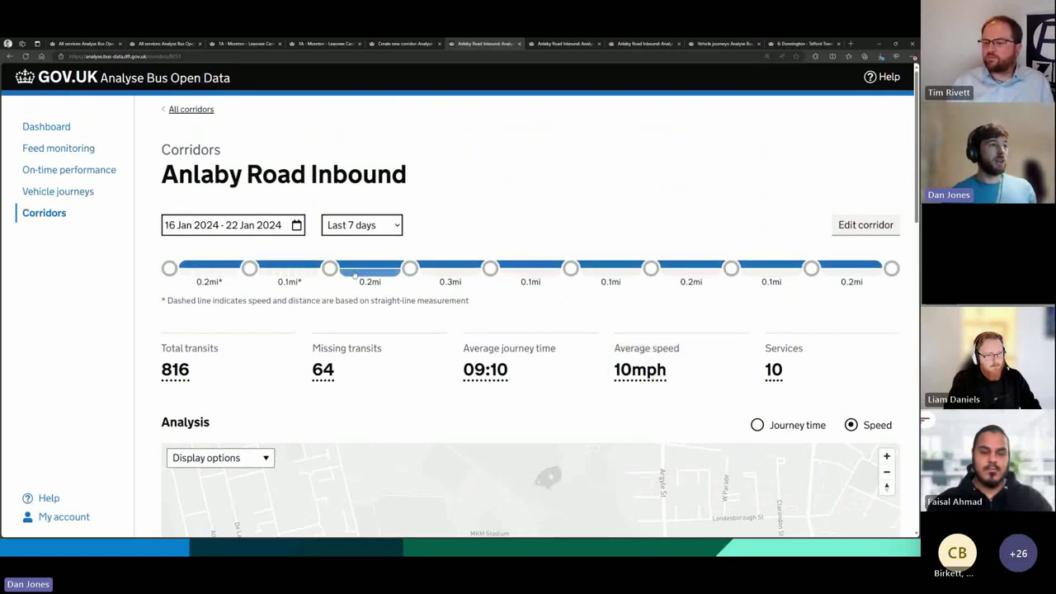
# Bring up journey times for the 0.3mi Anlaby Road Inbound section and look over its map.
pyautogui.click(571, 43)
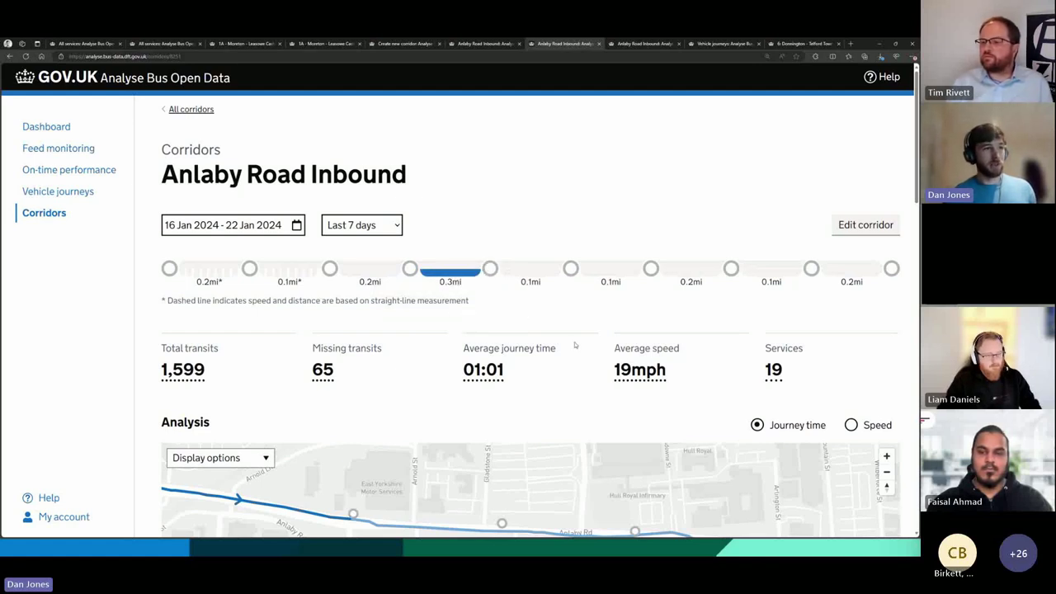
pyautogui.scroll(-1, 512, 361)
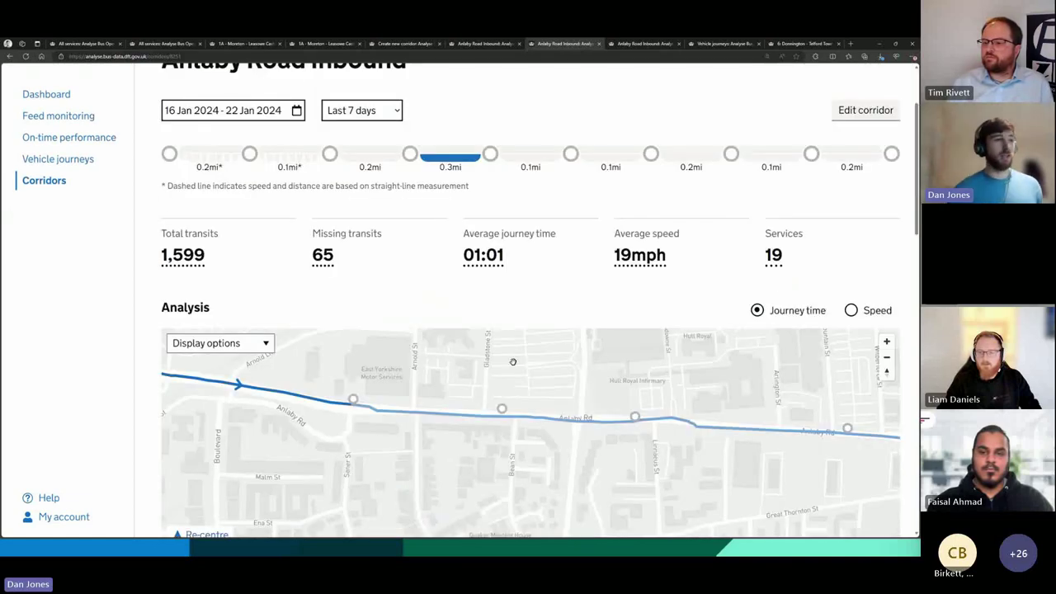
pyautogui.scroll(-1, 512, 361)
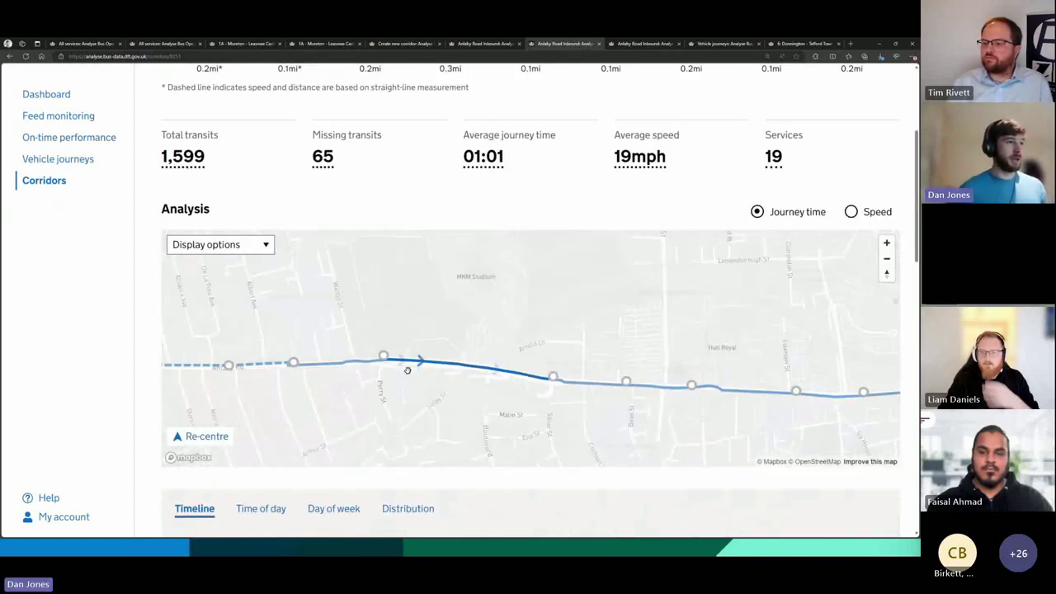
pyautogui.moveTo(634, 168)
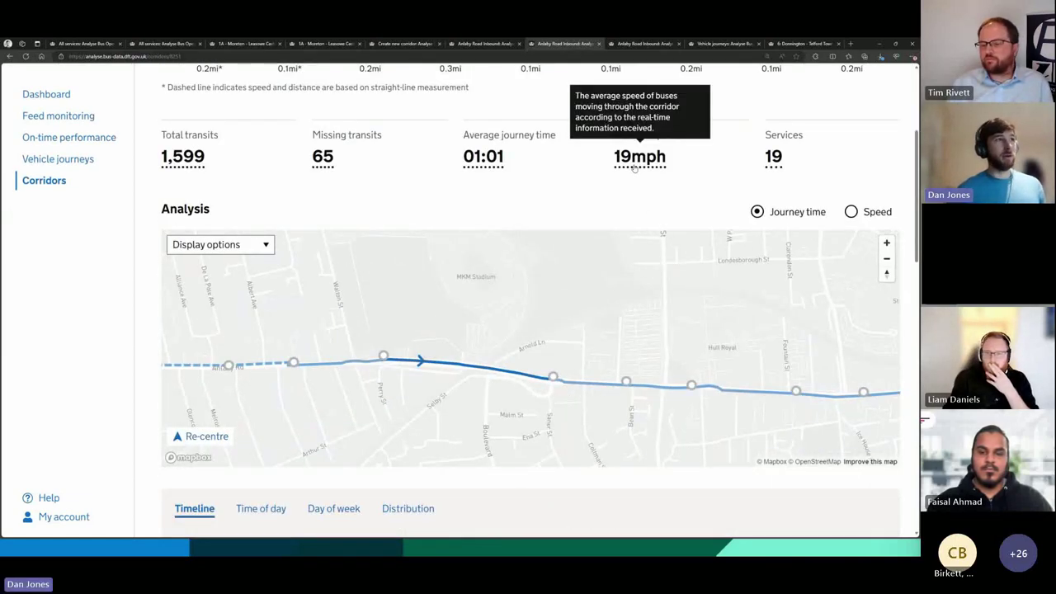
pyautogui.scroll(2, 558, 198)
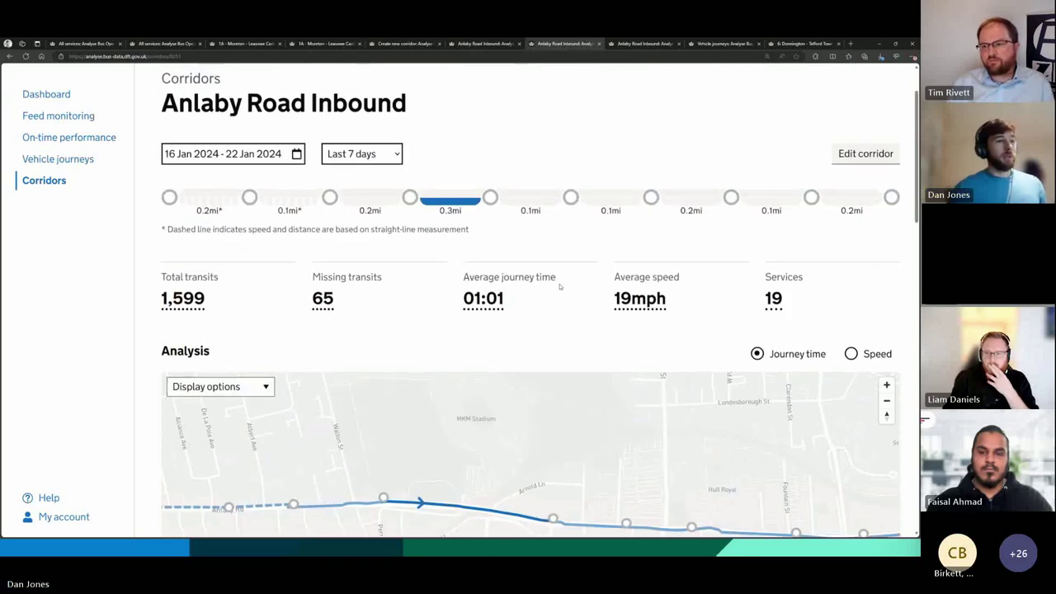
pyautogui.moveTo(642, 443); pyautogui.dragTo(582, 404)
pyautogui.scroll(-1, 549, 319)
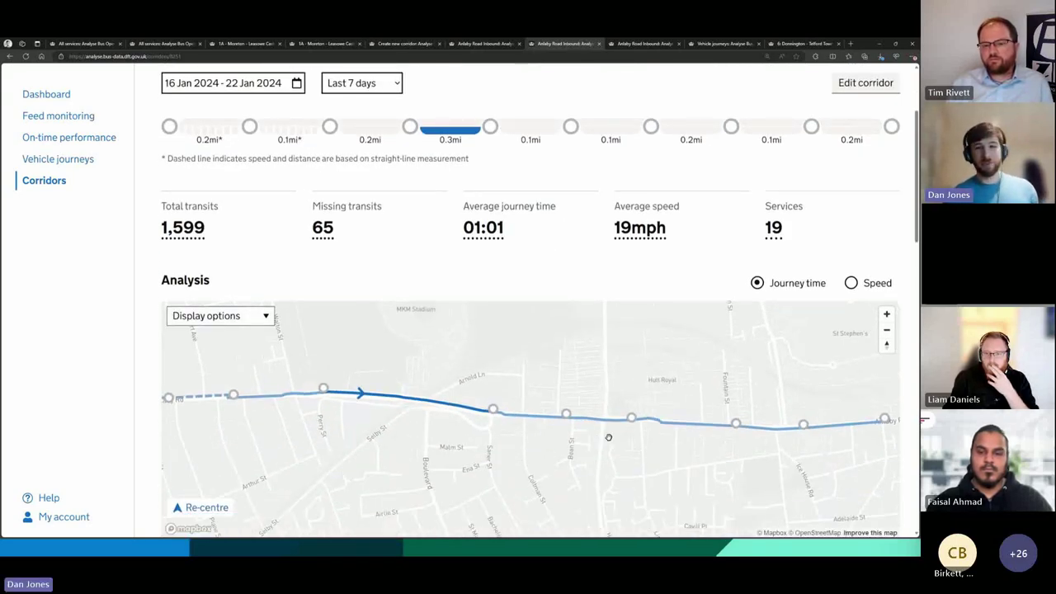
# Show the 0.1mi section's analysis: 1,605 transits, 00:59 journey time, 7mph.
pyautogui.click(646, 43)
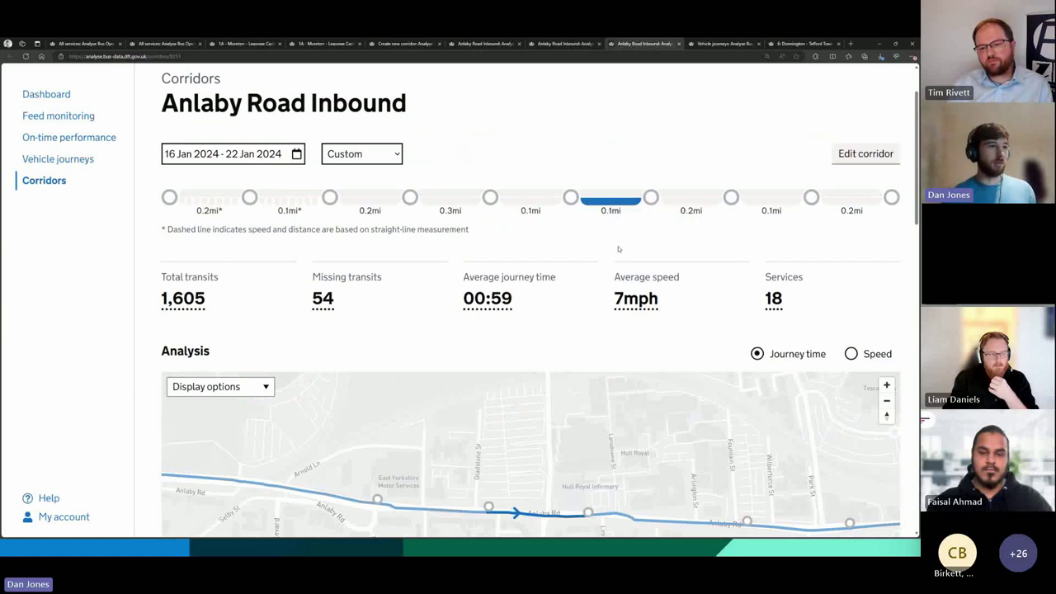
pyautogui.moveTo(596, 447); pyautogui.dragTo(600, 420)
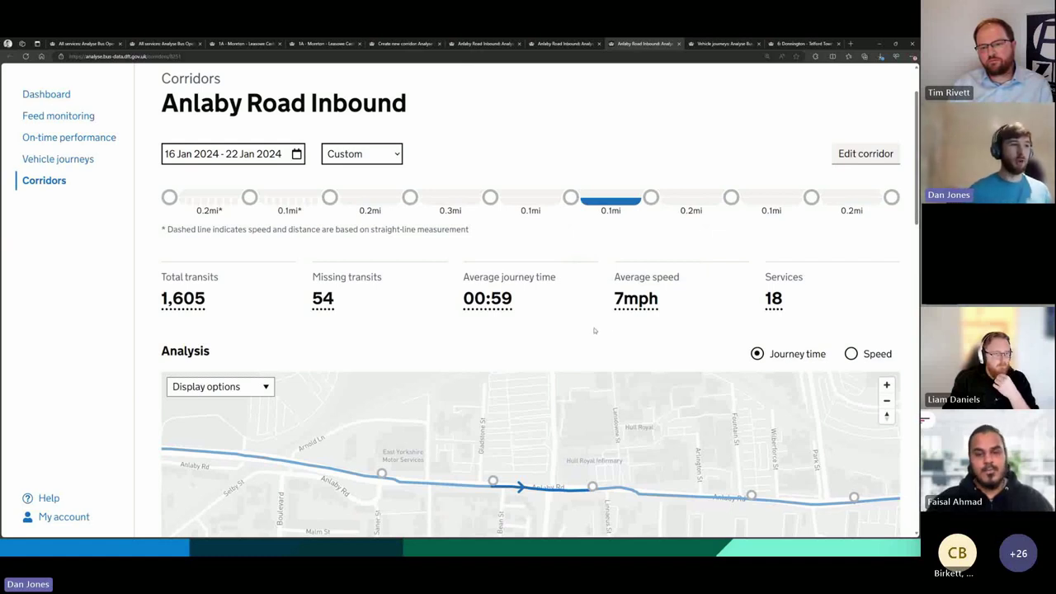
pyautogui.scroll(-1, 590, 322)
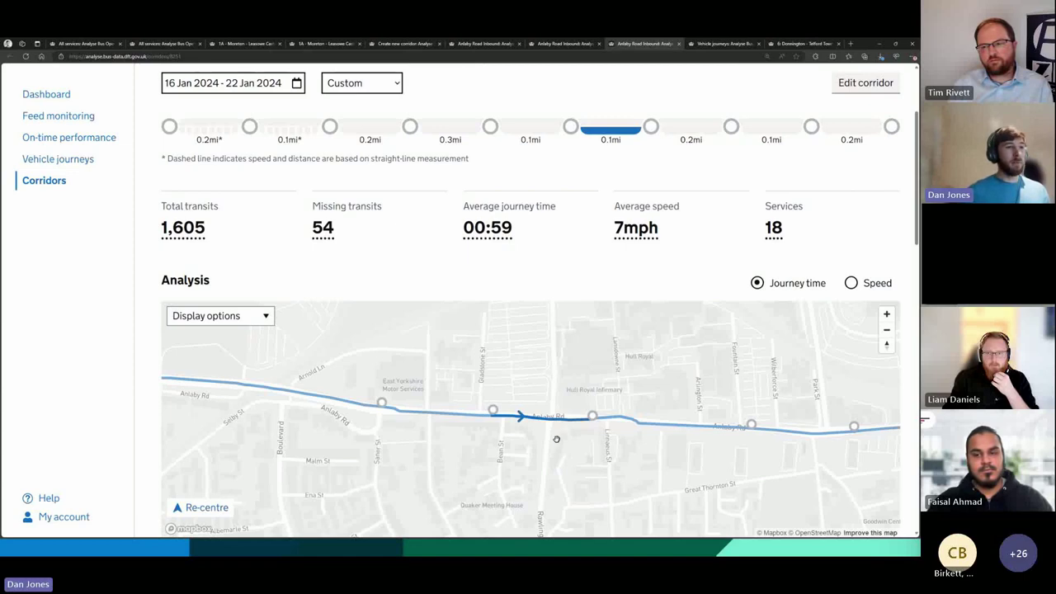
pyautogui.scroll(-3, 553, 439)
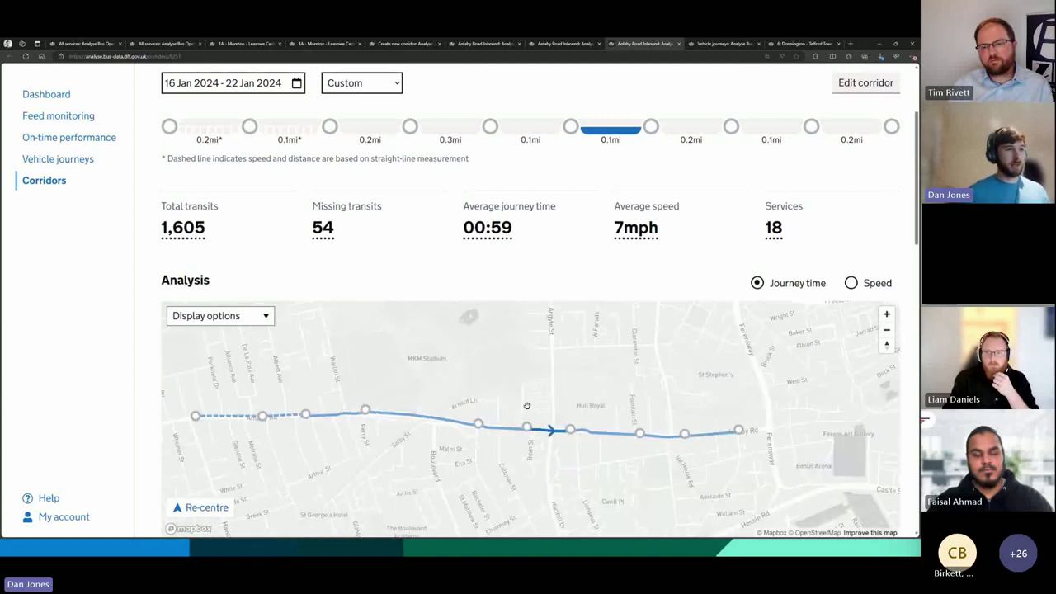
pyautogui.scroll(4, 550, 443)
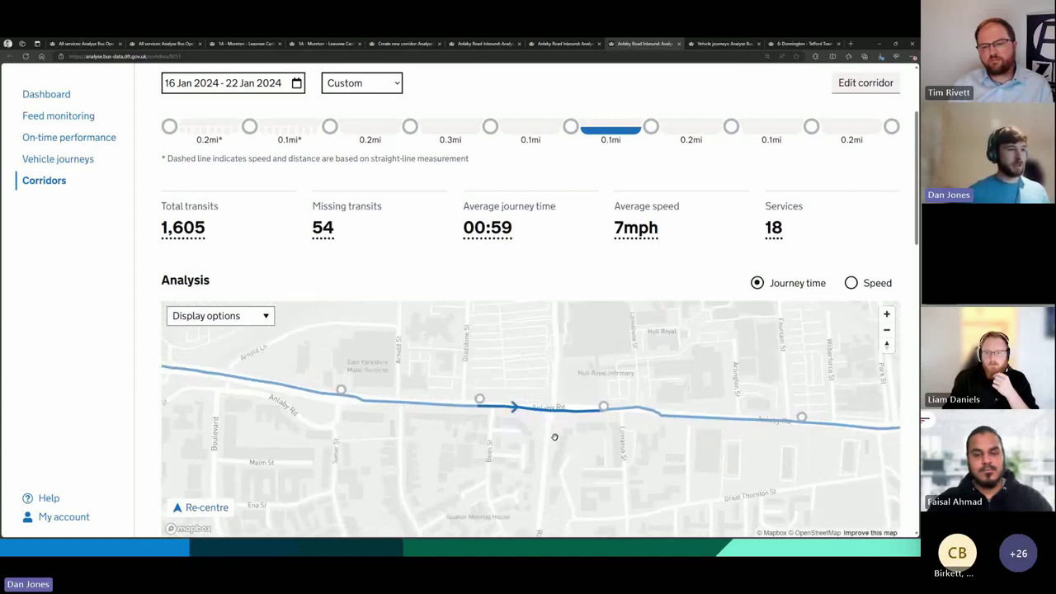
pyautogui.click(256, 314)
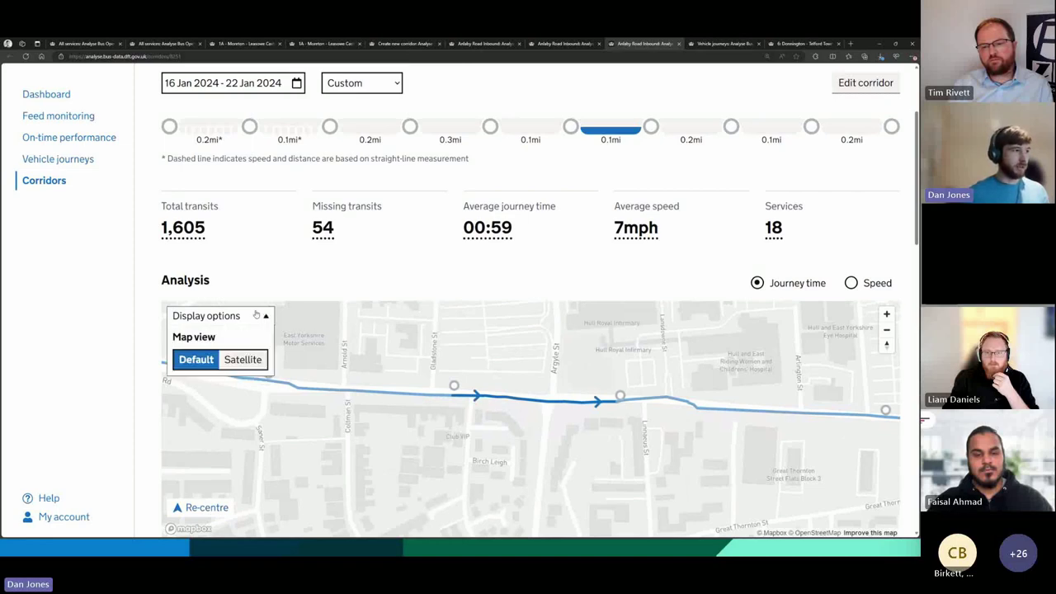
# Set the map view to Satellite and review the segment's 18 services and 54 missing transits.
pyautogui.click(236, 359)
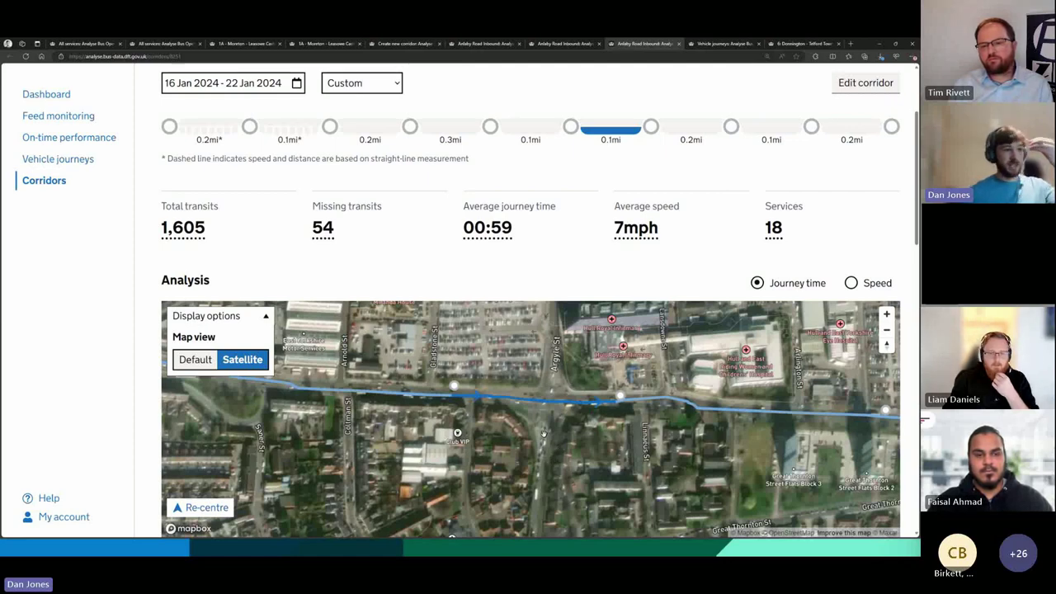
pyautogui.moveTo(550, 458); pyautogui.dragTo(551, 450)
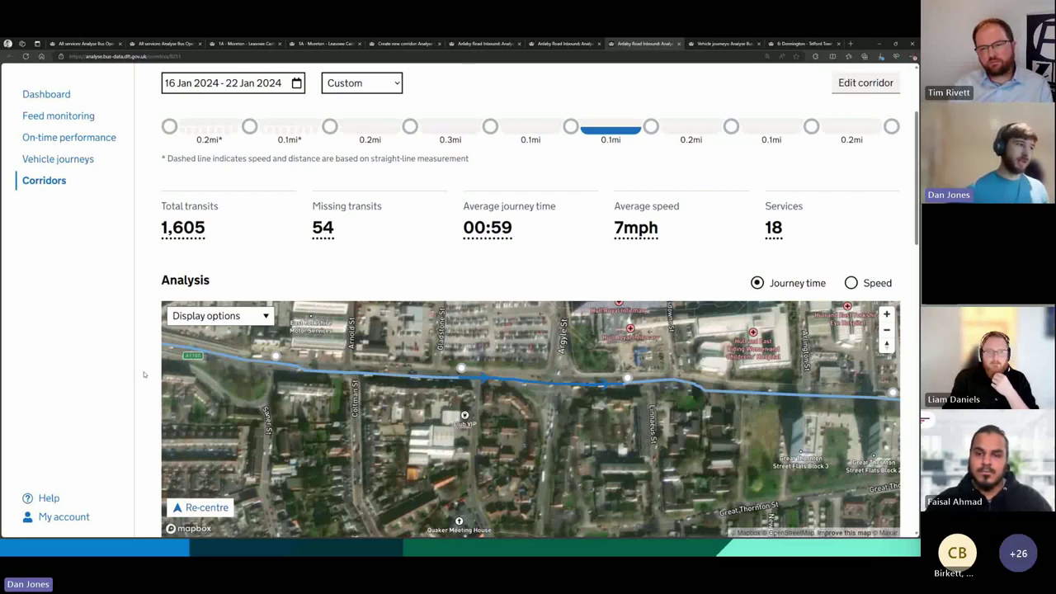
pyautogui.scroll(-3, 145, 374)
pyautogui.scroll(-7, 145, 374)
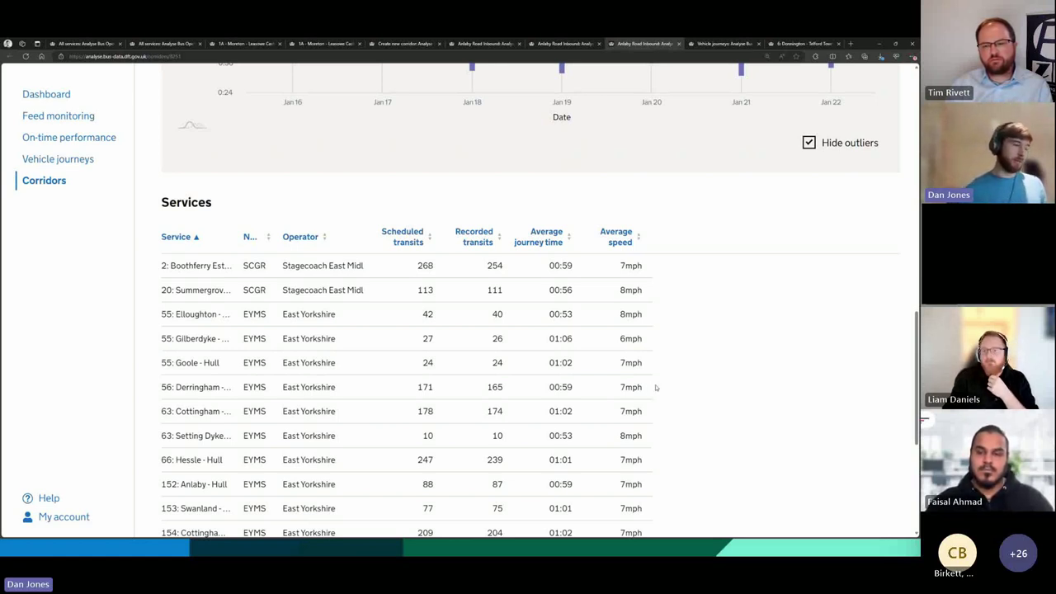
pyautogui.scroll(8, 785, 379)
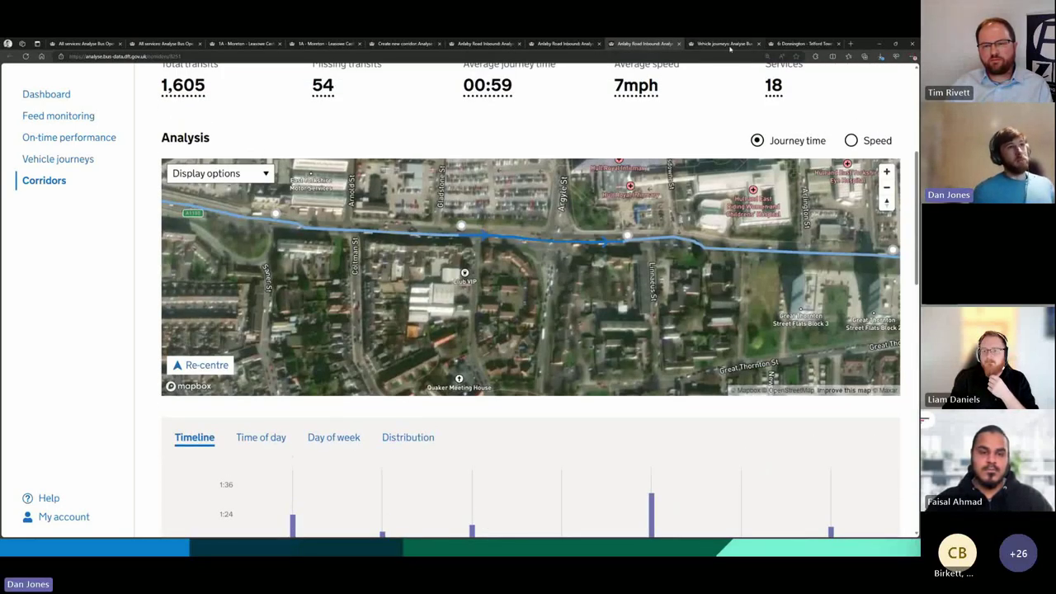
pyautogui.click(729, 46)
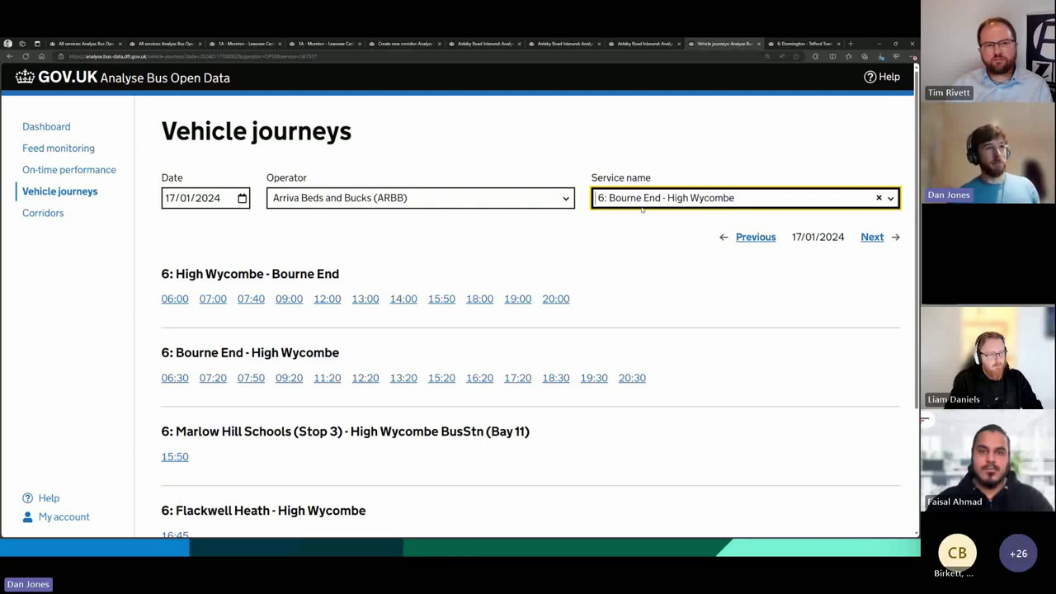
pyautogui.scroll(-2, 359, 283)
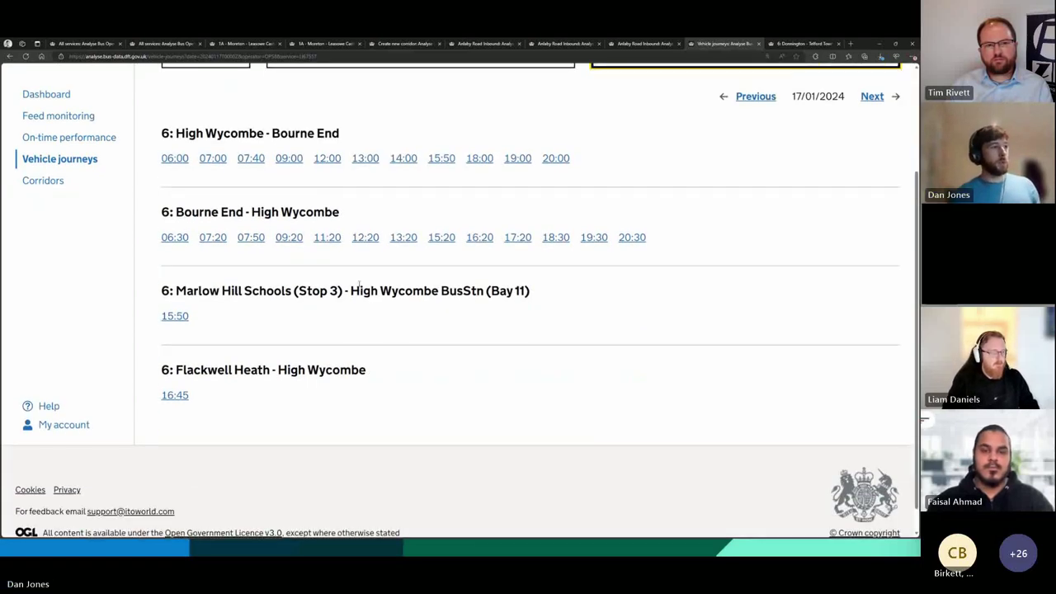
pyautogui.scroll(1, 359, 283)
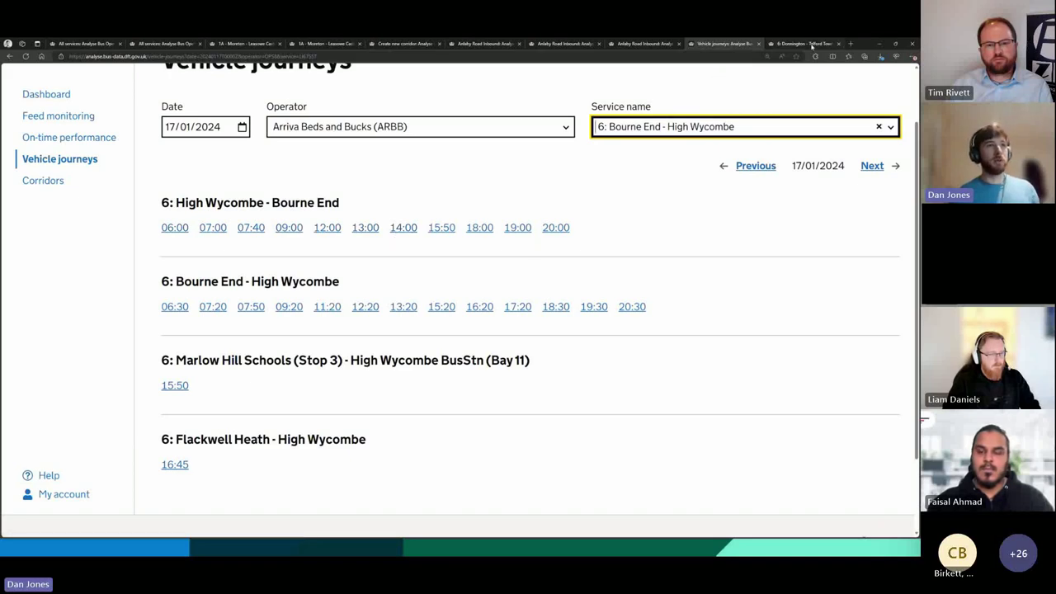
# Open the '6: Donnington - Telford Town' journey replay and read its delay tooltips (85.71% late).
pyautogui.click(804, 42)
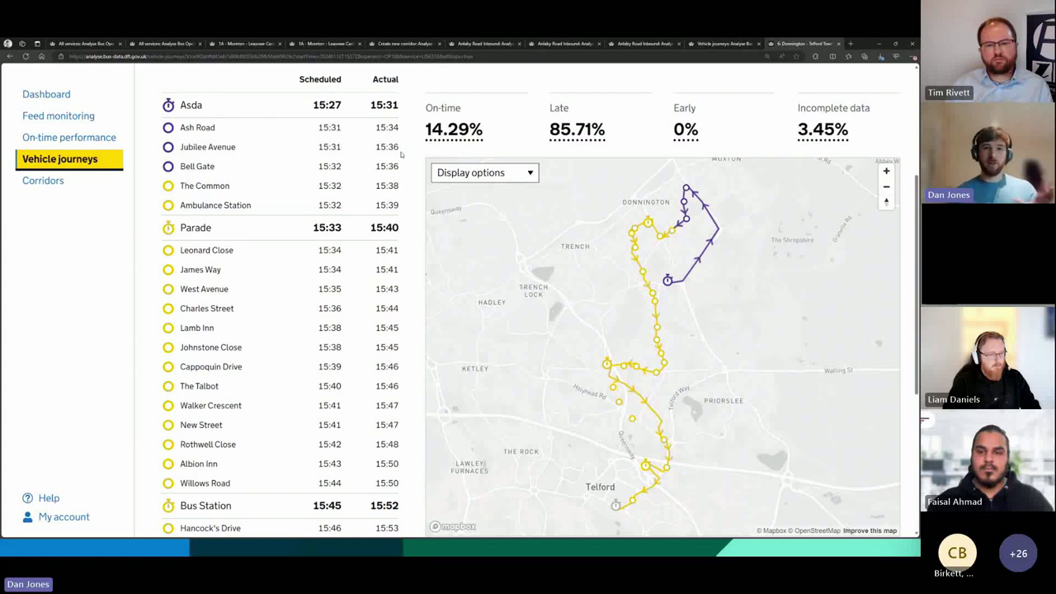
pyautogui.moveTo(429, 141)
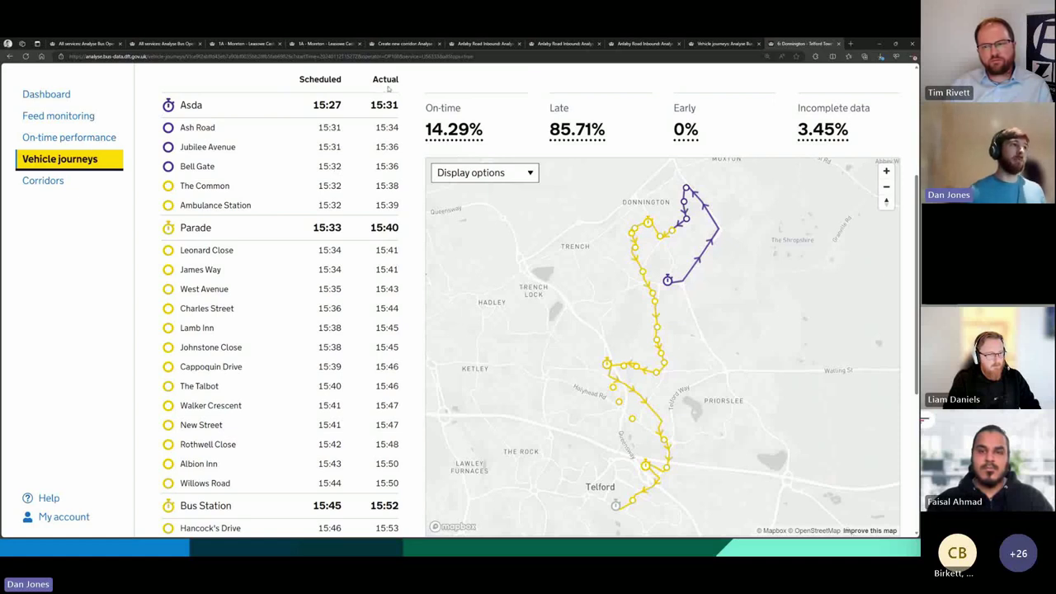
pyautogui.moveTo(381, 104)
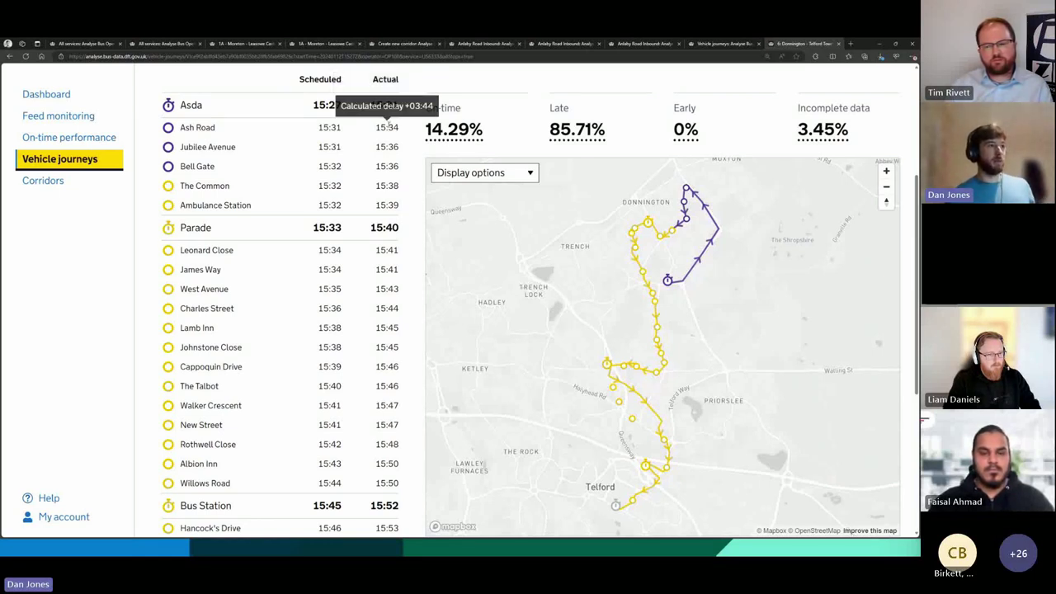
pyautogui.moveTo(382, 204)
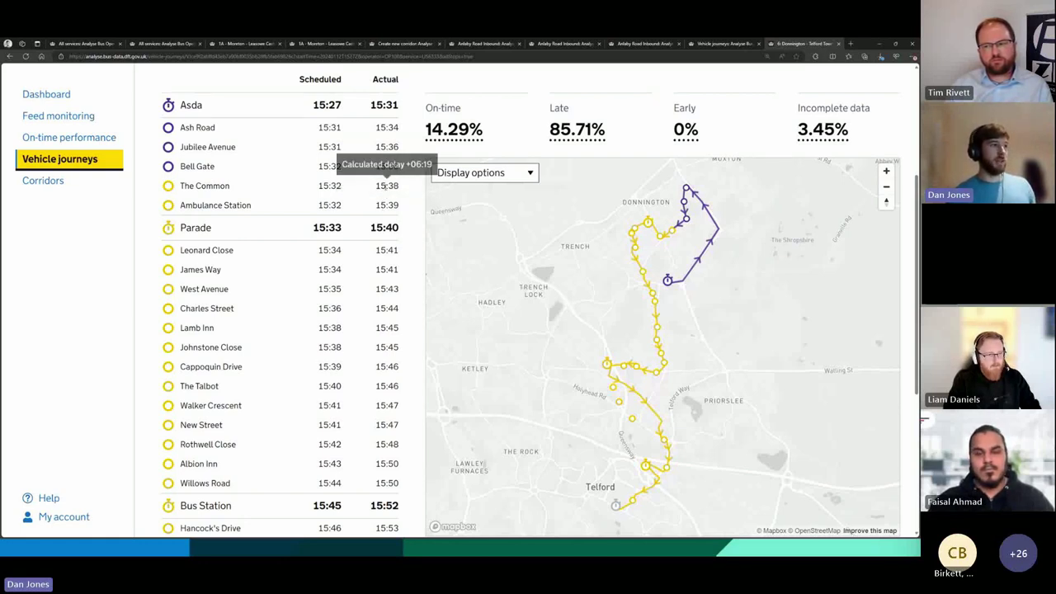
pyautogui.moveTo(209, 188)
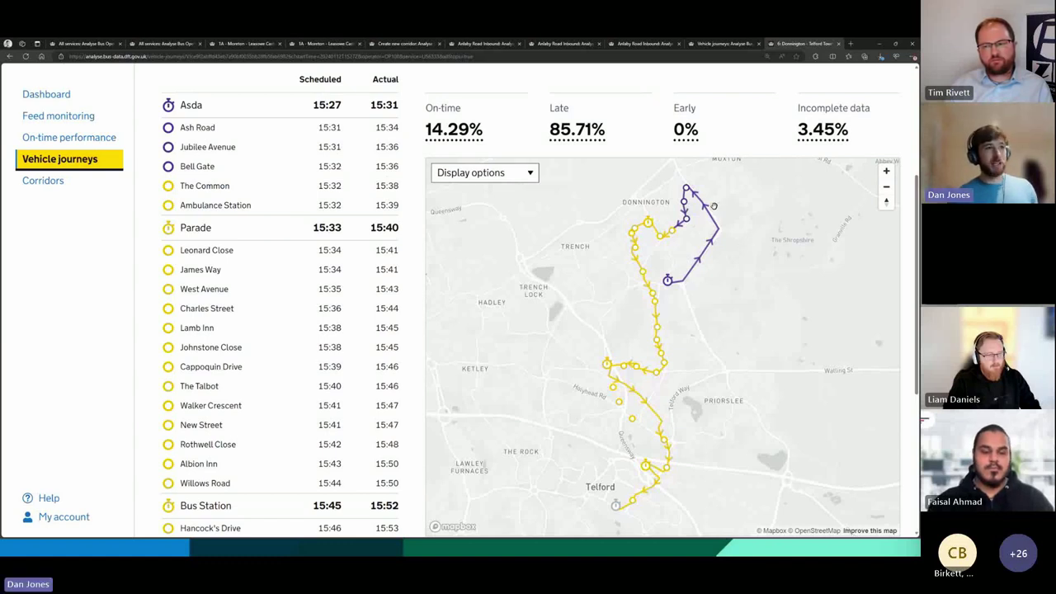
# Zoom the map in around The Common to check recorded positions' 'Received at' times.
pyautogui.scroll(5, 697, 225)
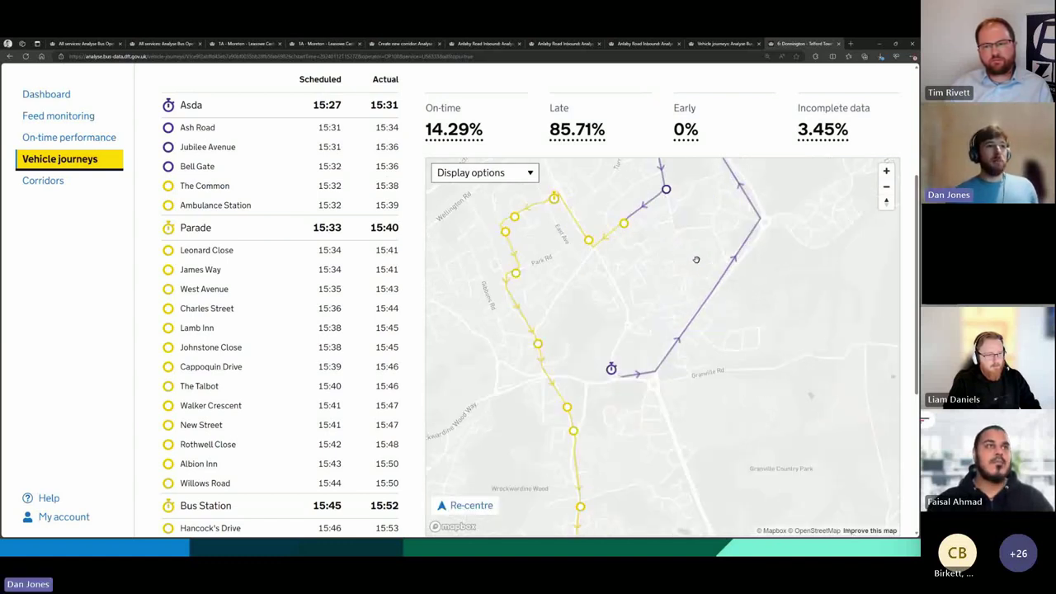
pyautogui.scroll(3, 705, 239)
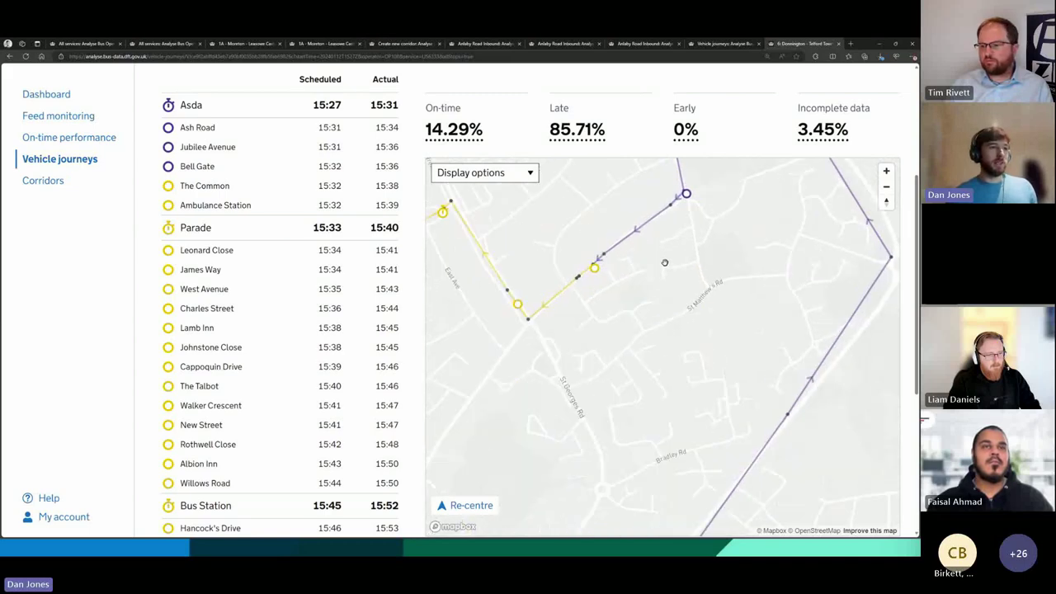
pyautogui.scroll(3, 698, 268)
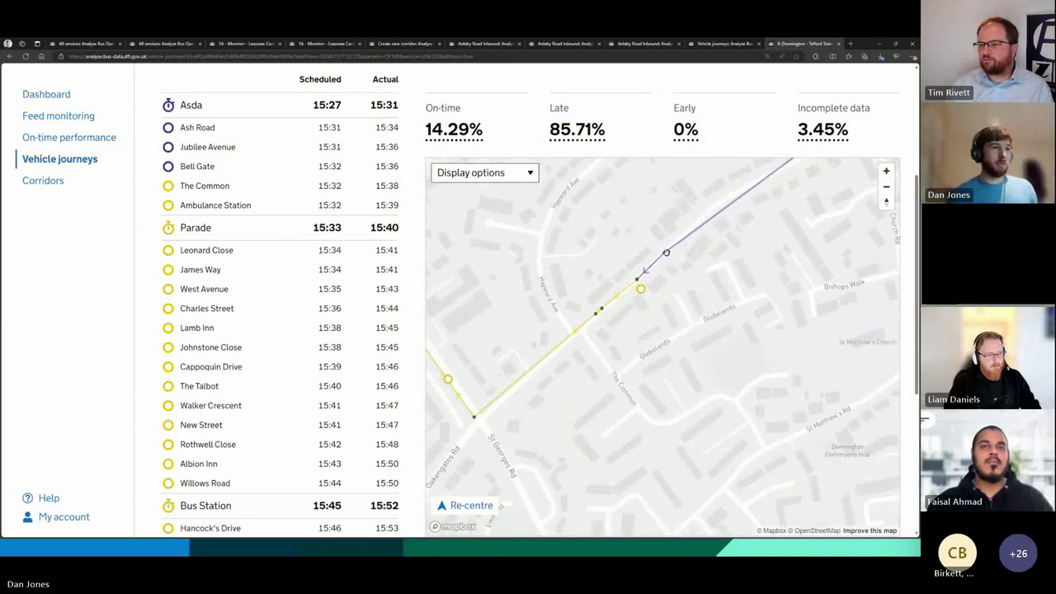
pyautogui.moveTo(665, 257)
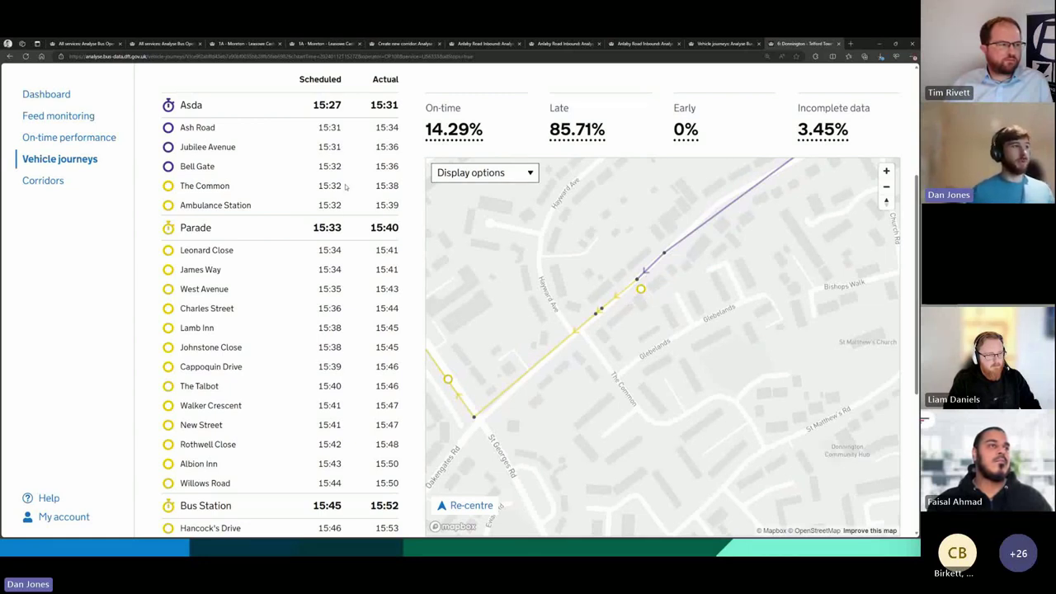
pyautogui.moveTo(387, 189)
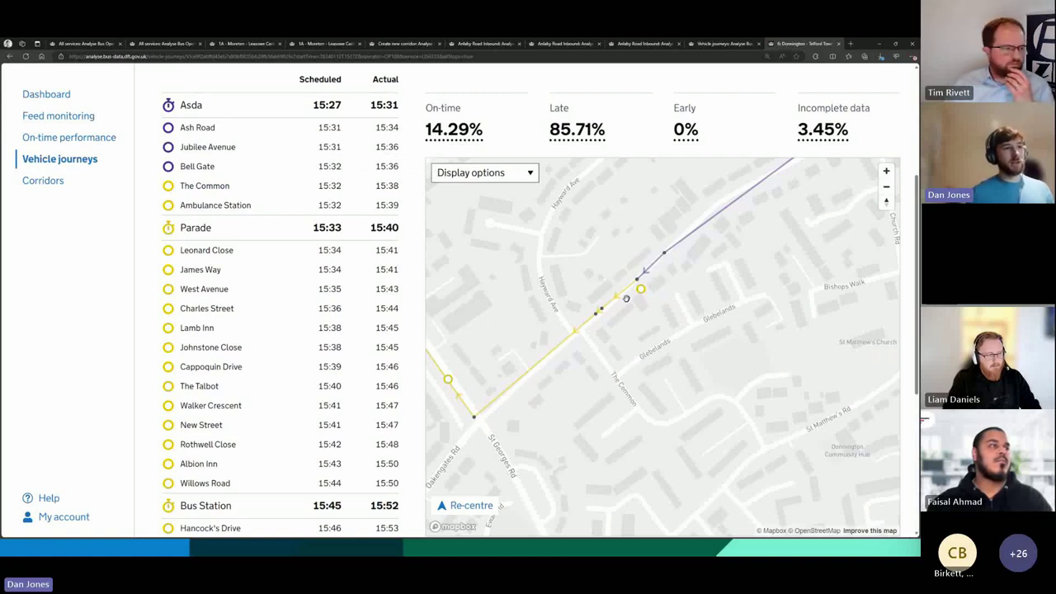
pyautogui.moveTo(636, 279)
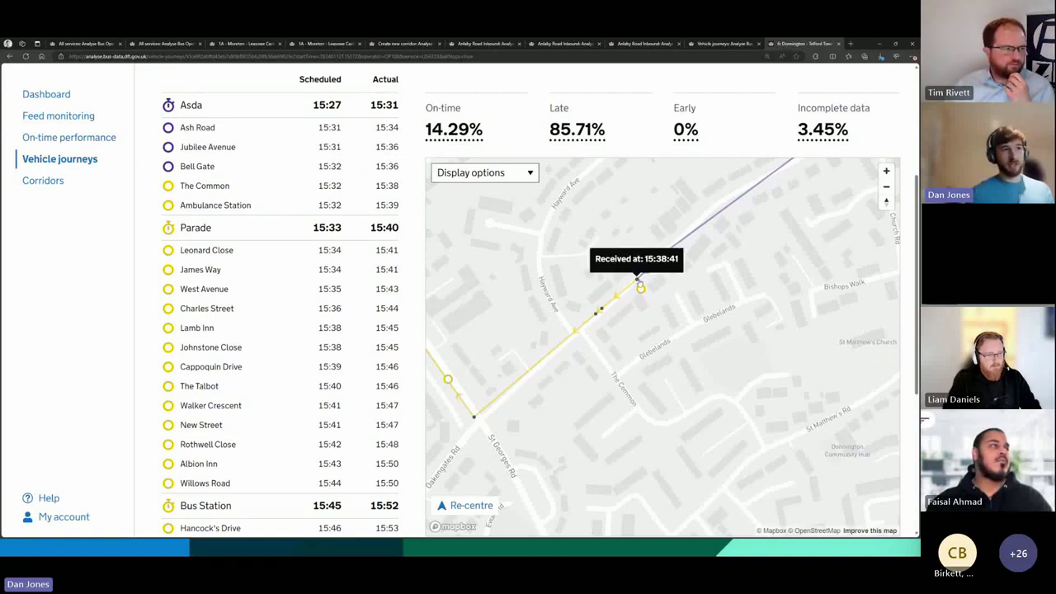
pyautogui.moveTo(603, 311)
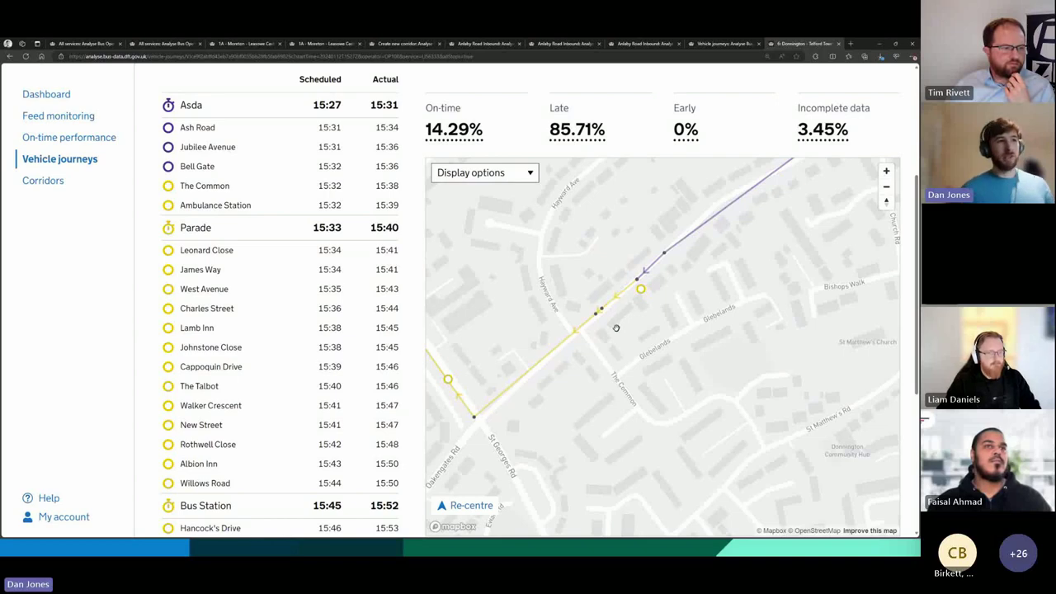
# Zoom back out and pan south-east along the yellow route toward Bus Station.
pyautogui.scroll(-1, 620, 326)
pyautogui.scroll(-3, 629, 331)
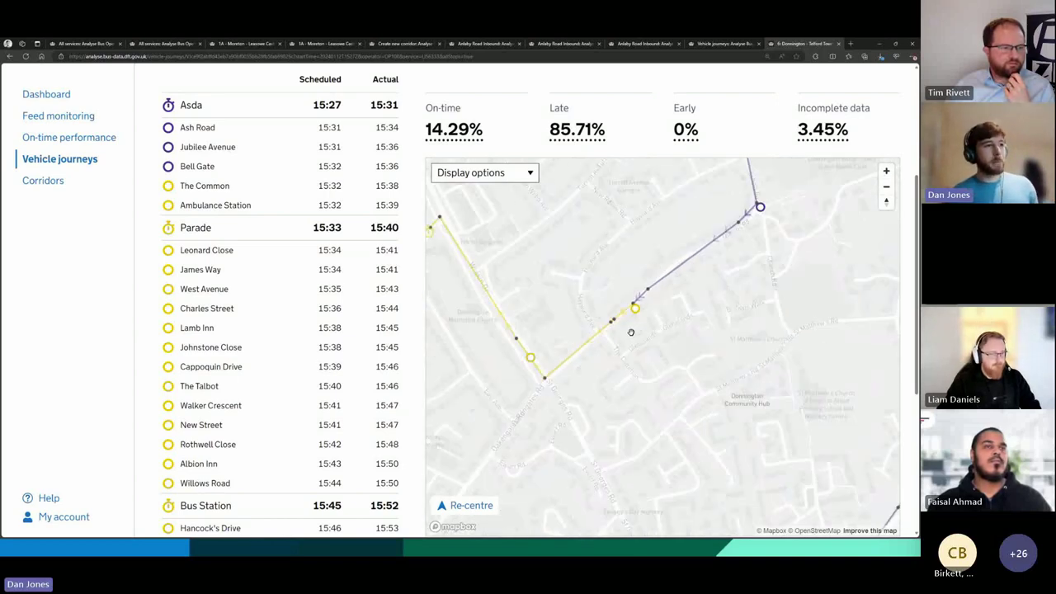
pyautogui.scroll(-3, 664, 348)
pyautogui.scroll(4, 637, 367)
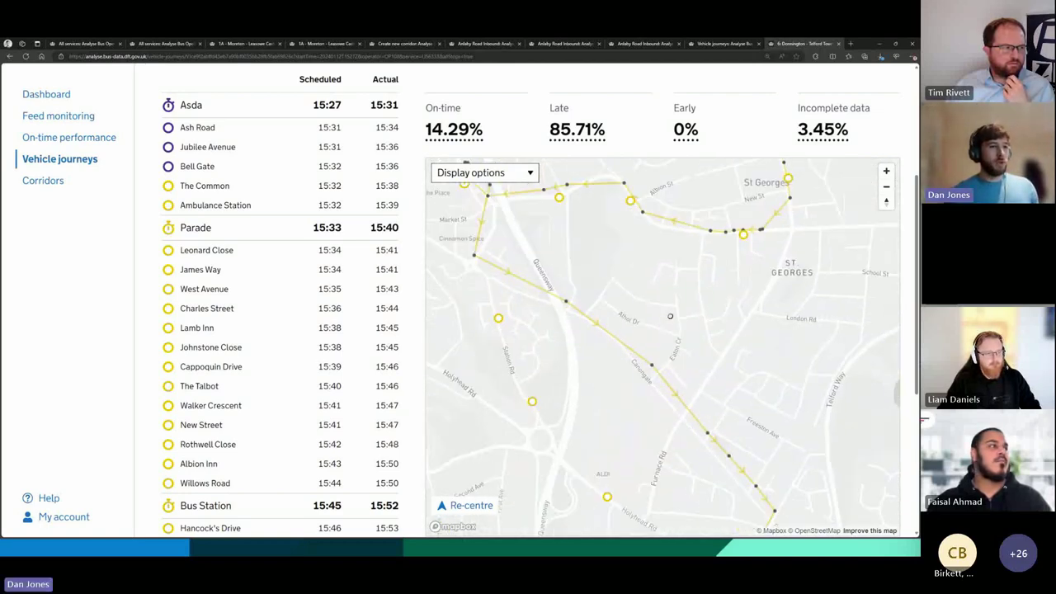
pyautogui.moveTo(745, 304); pyautogui.dragTo(753, 318)
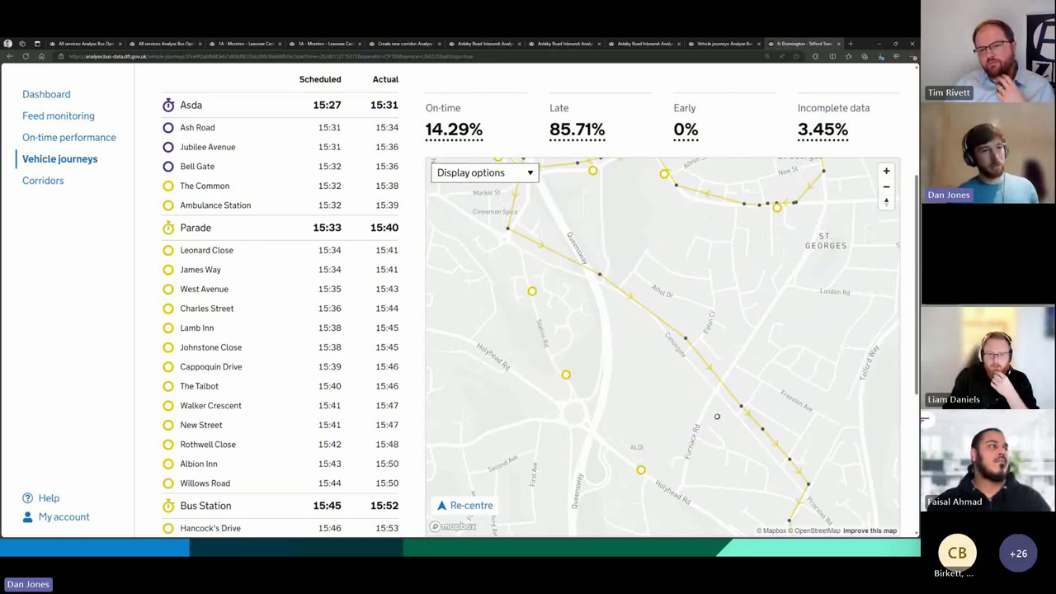
pyautogui.moveTo(717, 416); pyautogui.dragTo(683, 342)
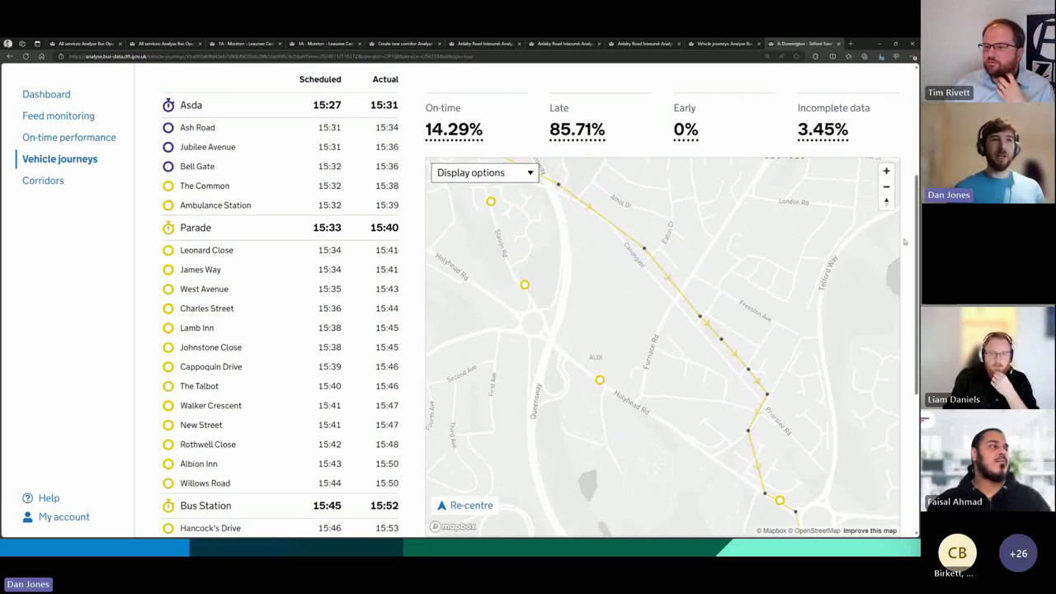
pyautogui.scroll(3, 905, 241)
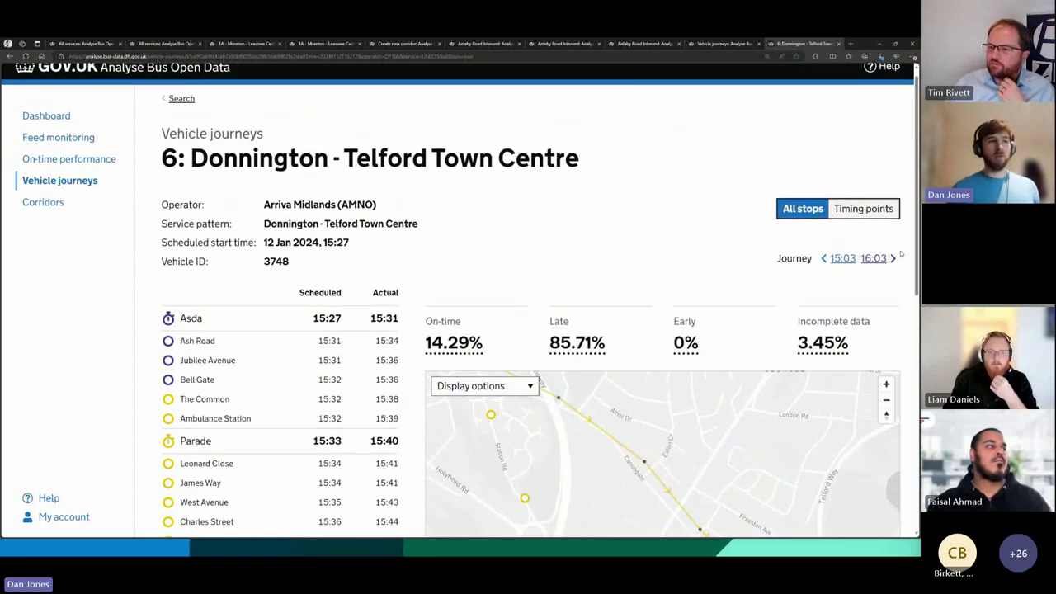
# Open the next 16:03 Telford Town Centre - Donnington journey and follow its purple route.
pyautogui.scroll(-1, 901, 254)
pyautogui.scroll(-1, 901, 254)
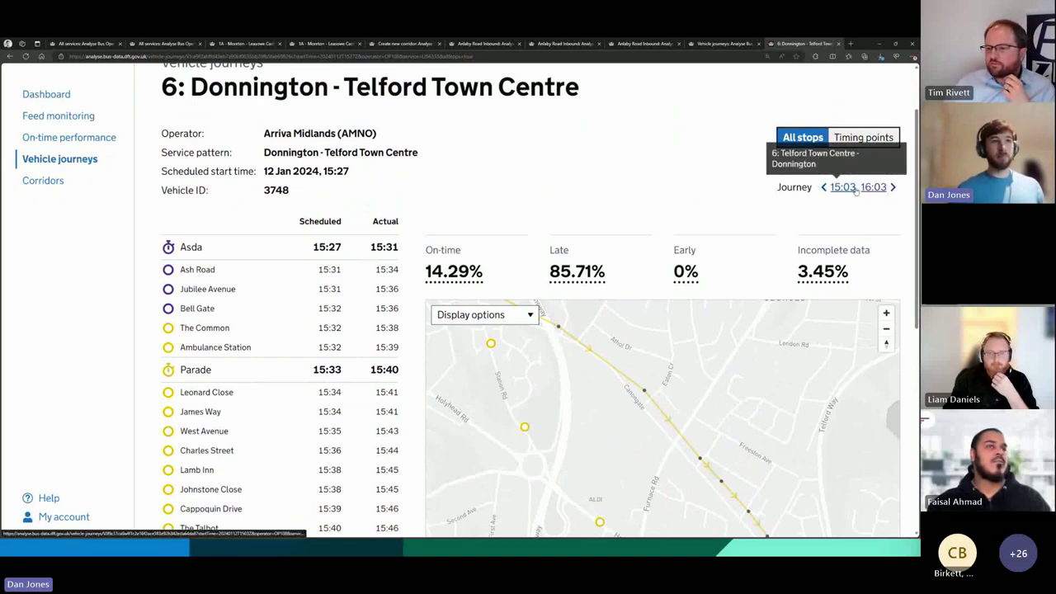
pyautogui.scroll(-1, 789, 367)
pyautogui.scroll(-1, 788, 366)
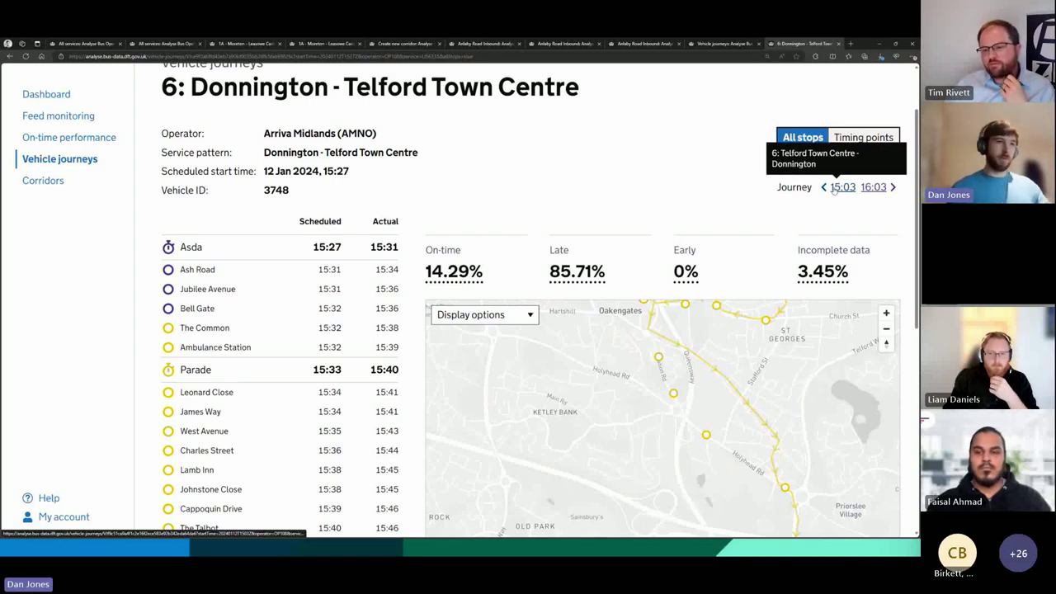
pyautogui.click(876, 188)
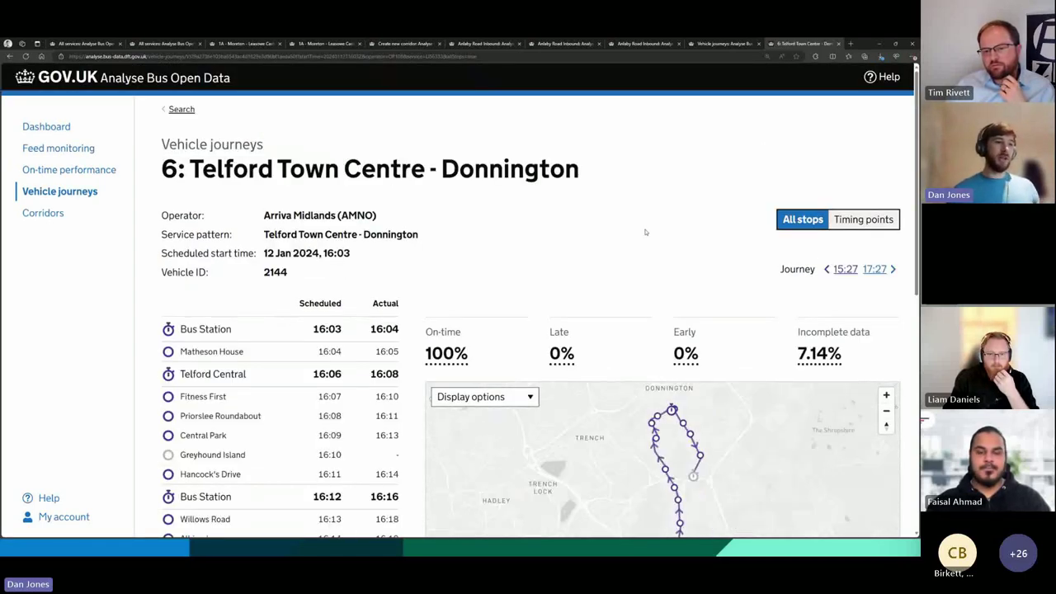
pyautogui.scroll(-3, 646, 232)
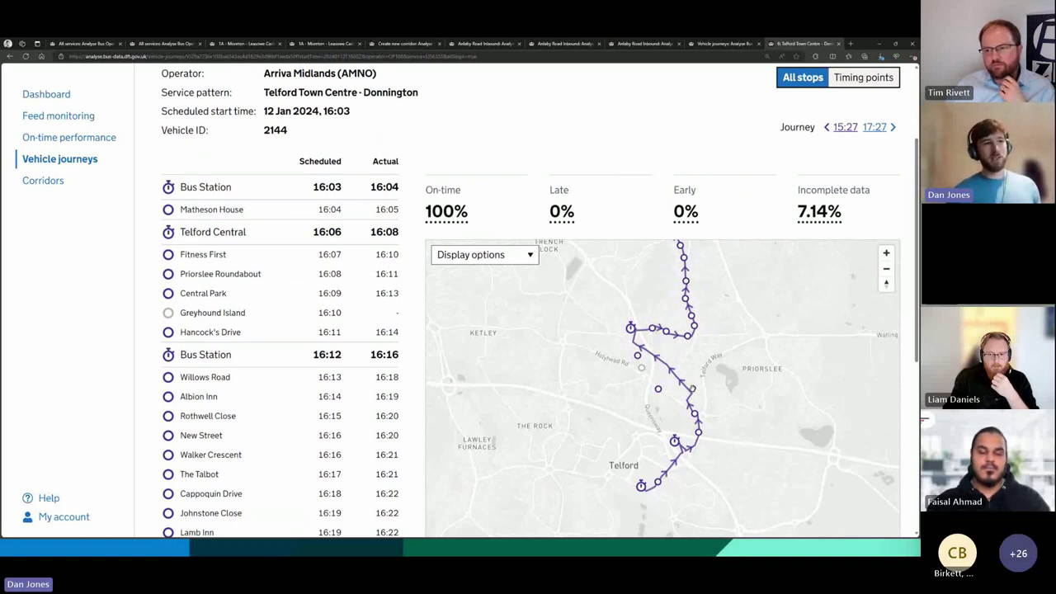
pyautogui.scroll(3, 693, 398)
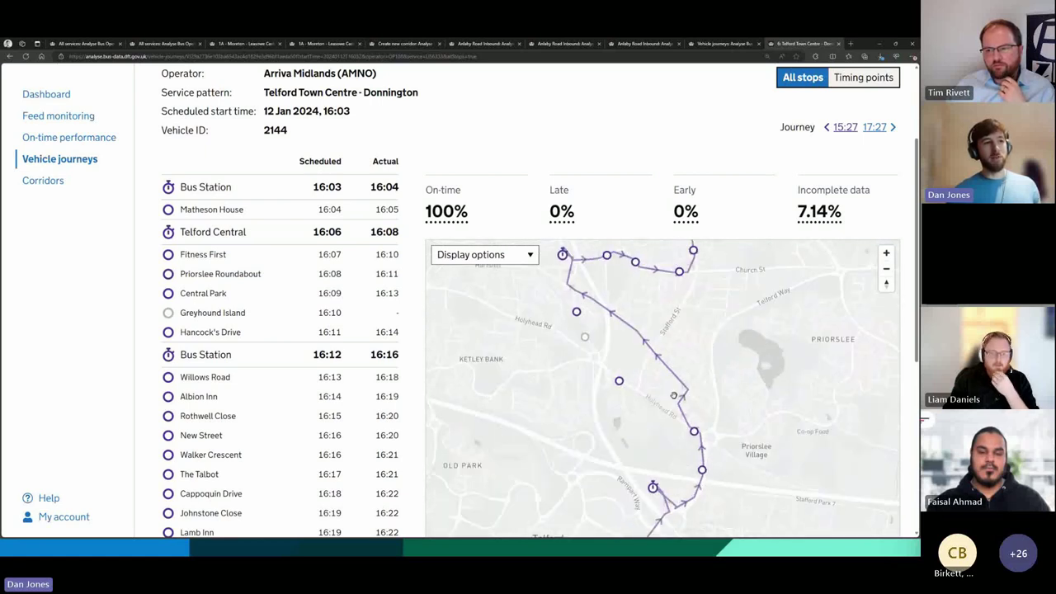
pyautogui.moveTo(673, 395); pyautogui.dragTo(683, 417)
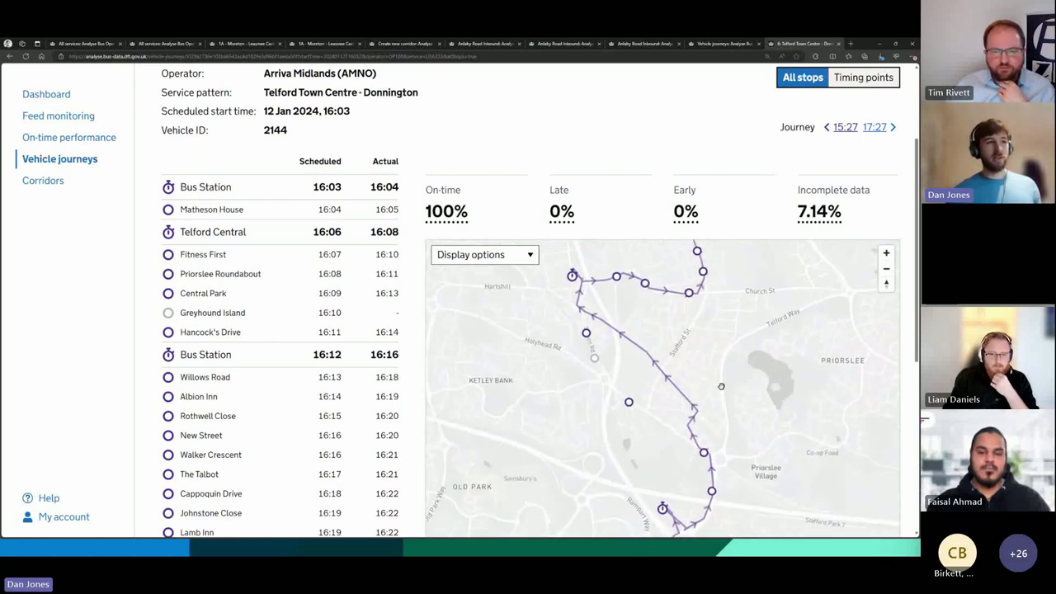
# Return to the presentation and advance to the 'Items we are working on' slide.
pyautogui.scroll(-2, 720, 386)
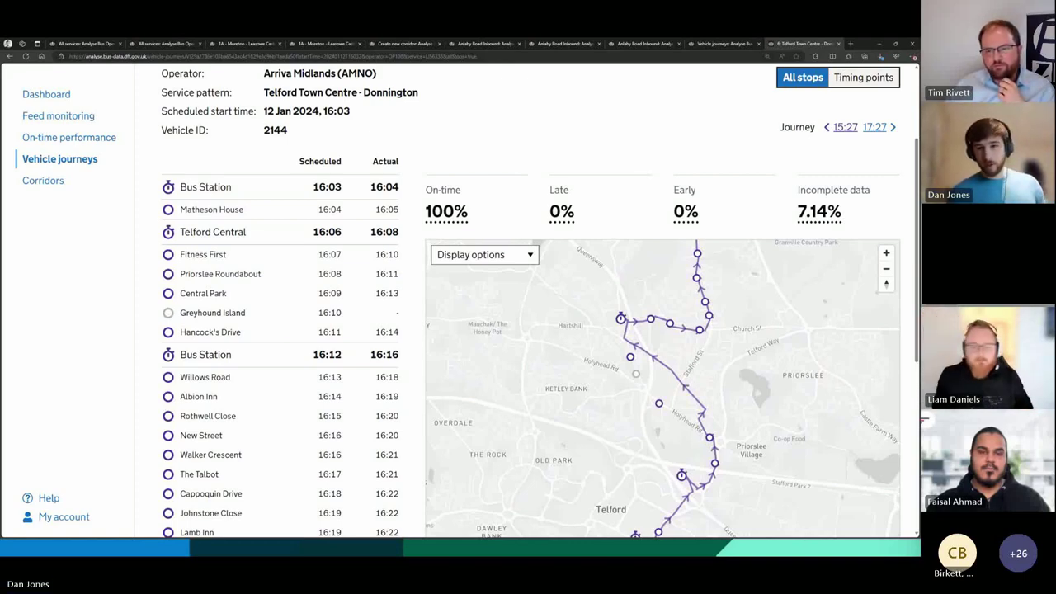
pyautogui.hotkey('alt', 'Tab')
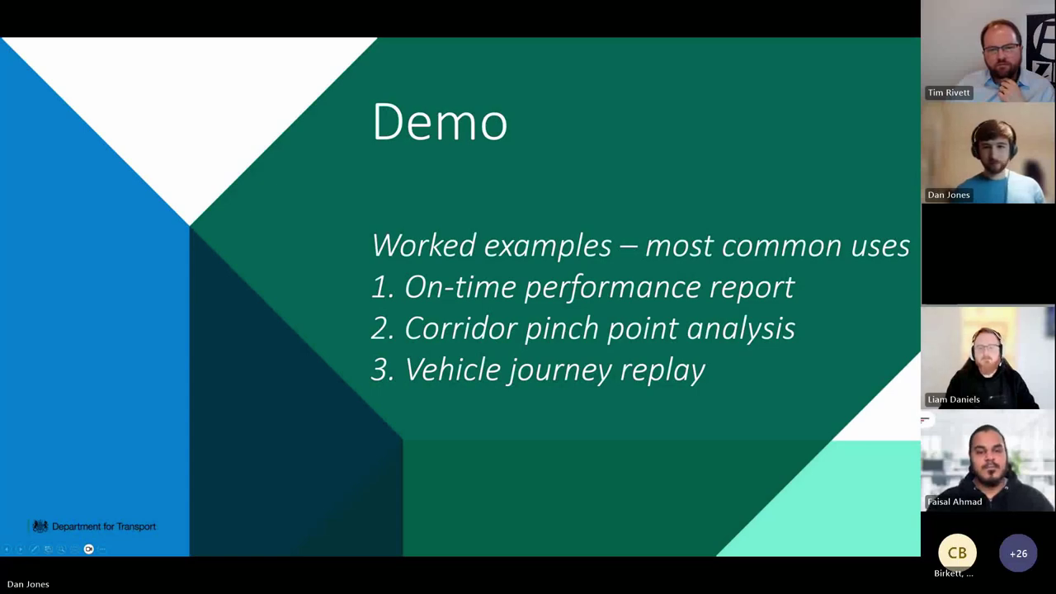
pyautogui.press('Right')
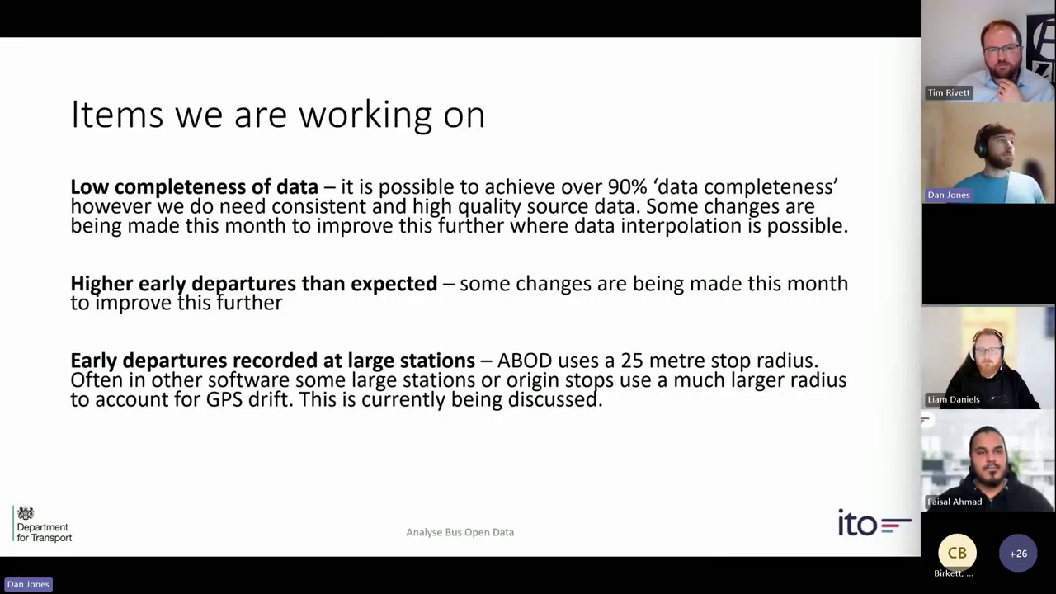